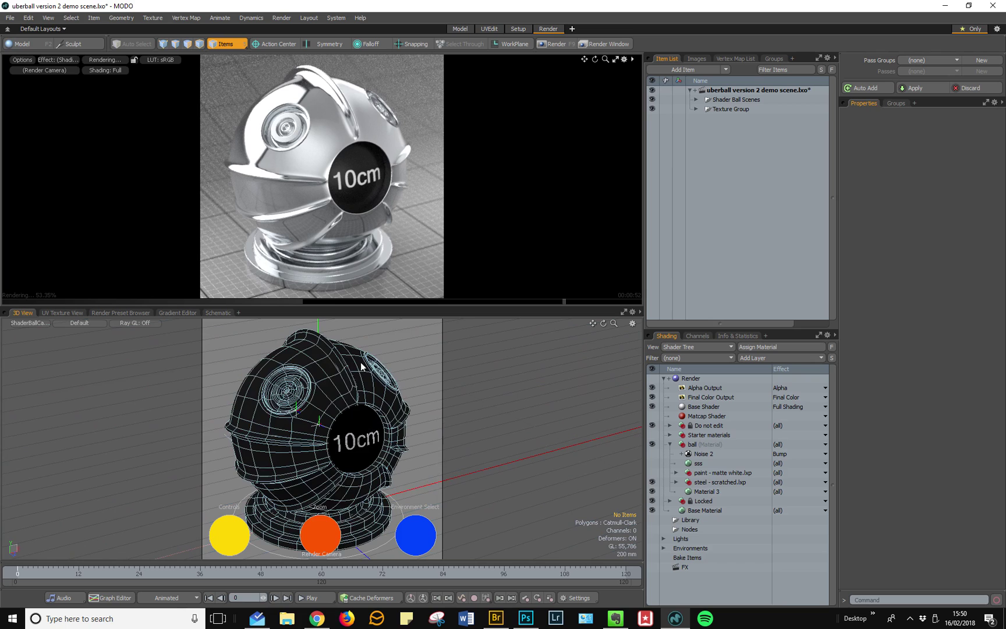
Enable the Matcap Shader so the shader ball displays with funk-matcap-002 shading
{"action": "key", "text": "o"}
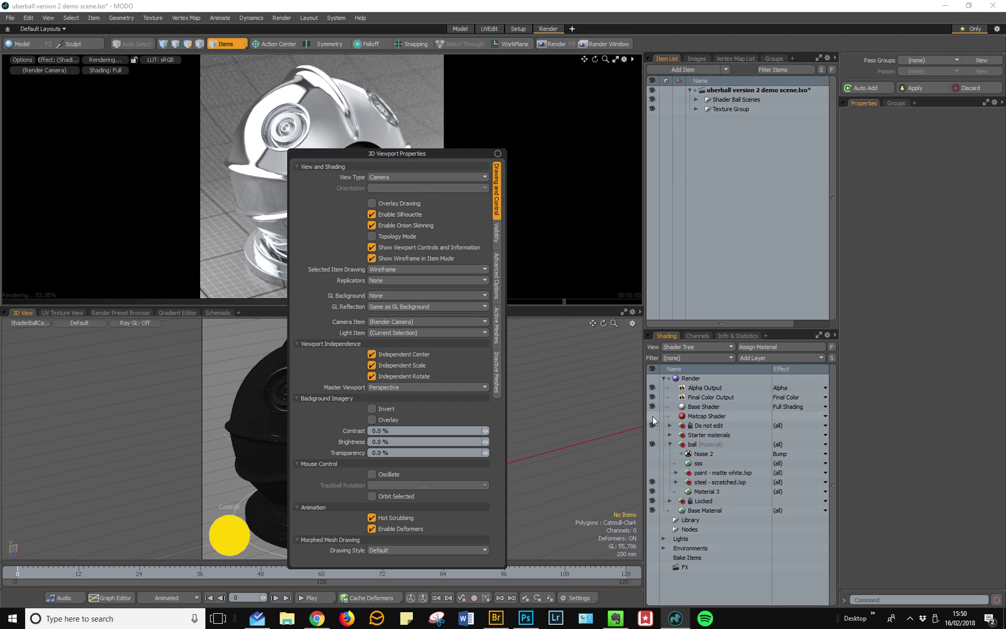
{"action": "key", "text": "Escape"}
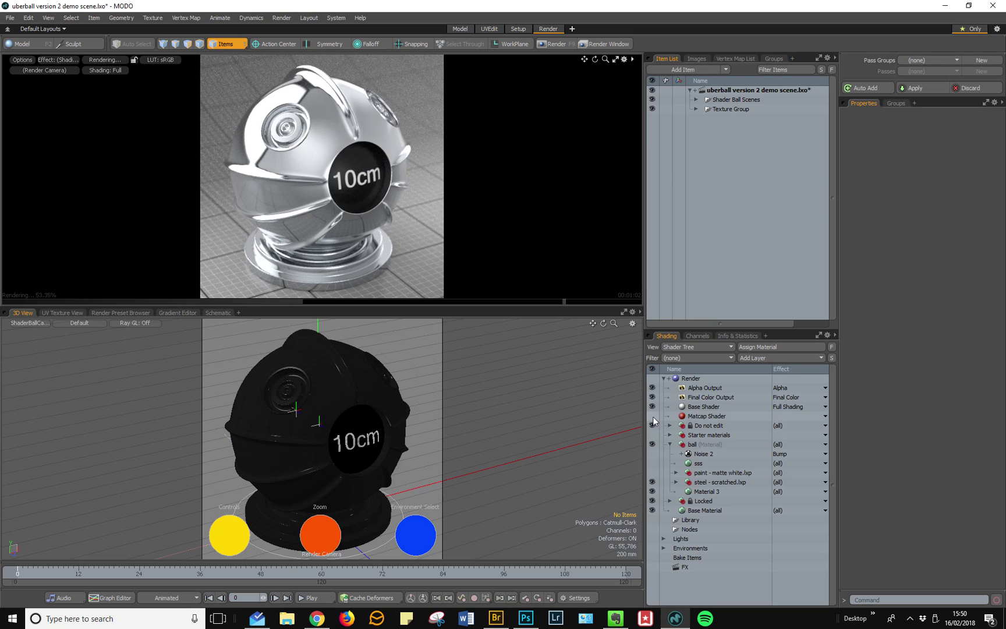
{"action": "left_click", "coordinate": [652, 416]}
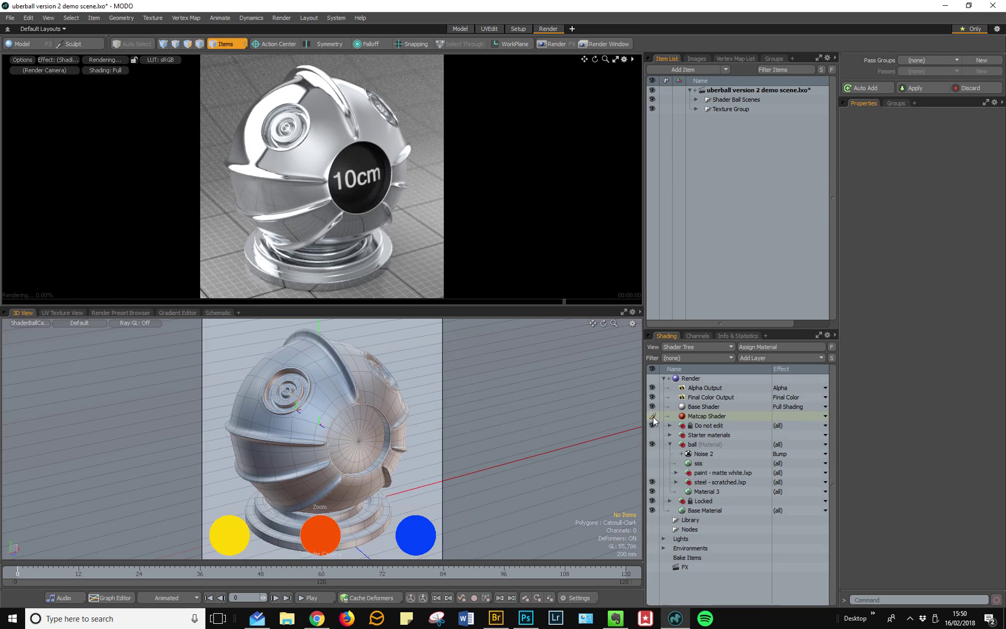
{"action": "left_click", "coordinate": [720, 417]}
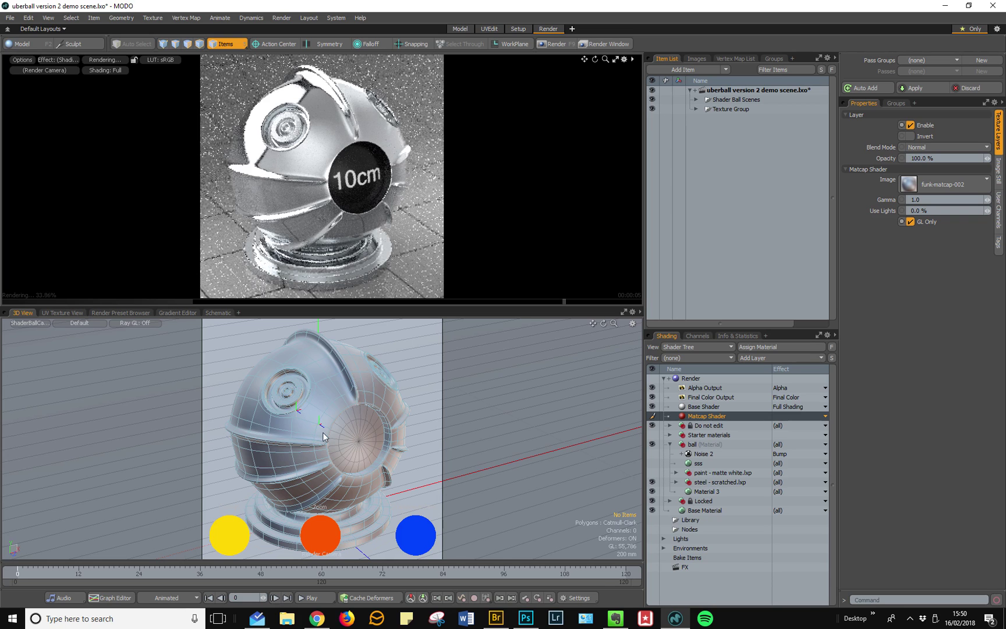
{"action": "left_click", "coordinate": [373, 424]}
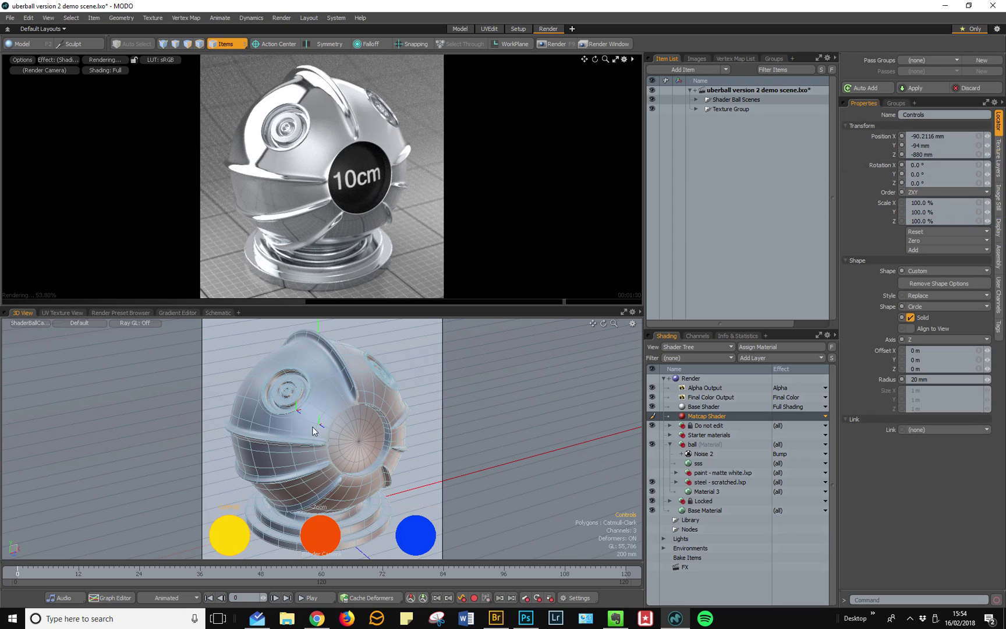
{"action": "left_click", "coordinate": [230, 528]}
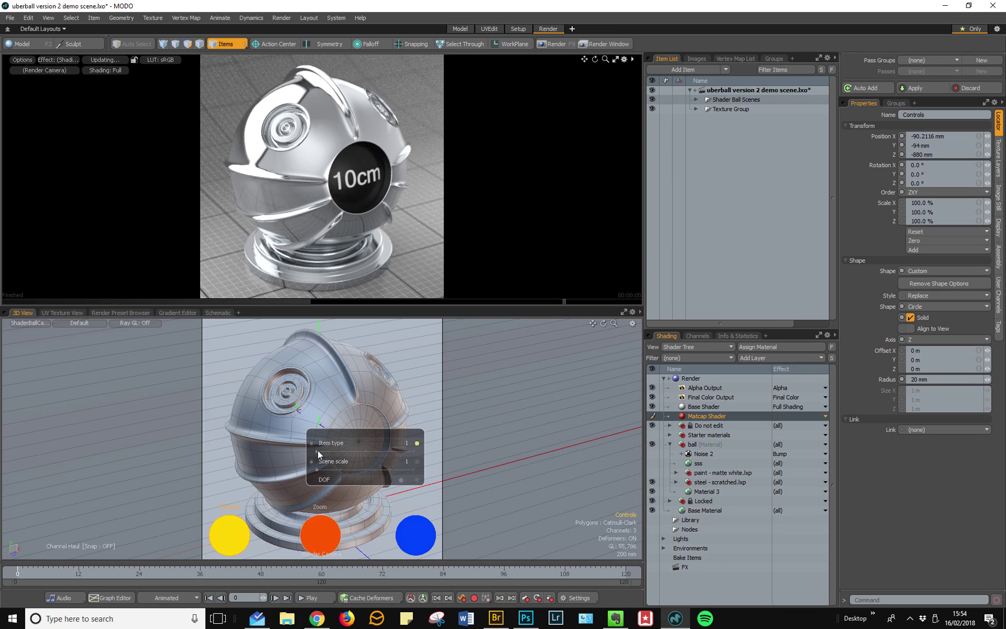
{"action": "left_click_drag", "start_coordinate": [317, 451], "coordinate": [414, 452]}
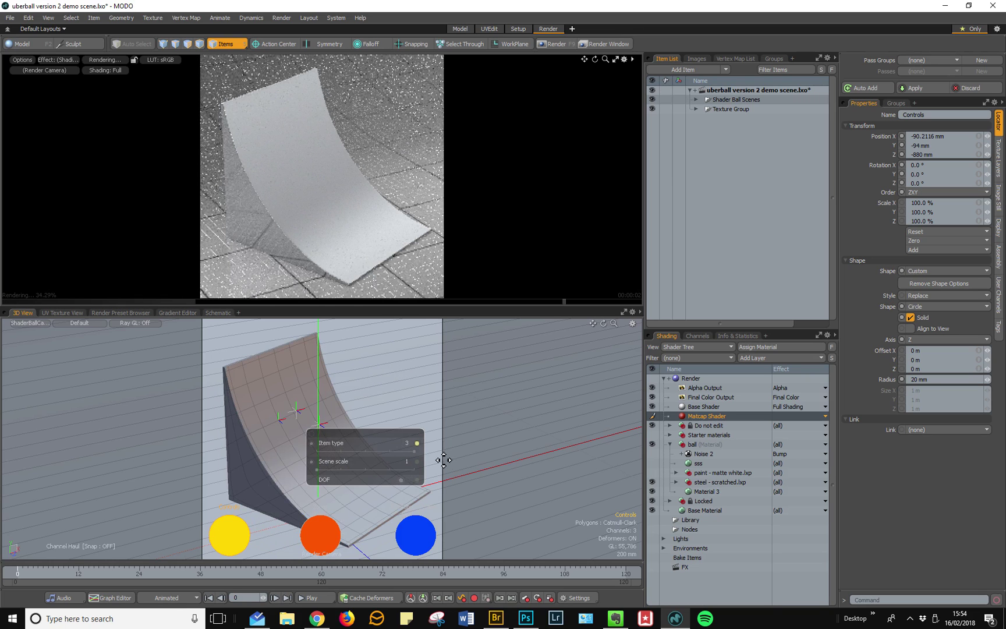
{"action": "left_click_drag", "start_coordinate": [418, 457], "coordinate": [319, 457]}
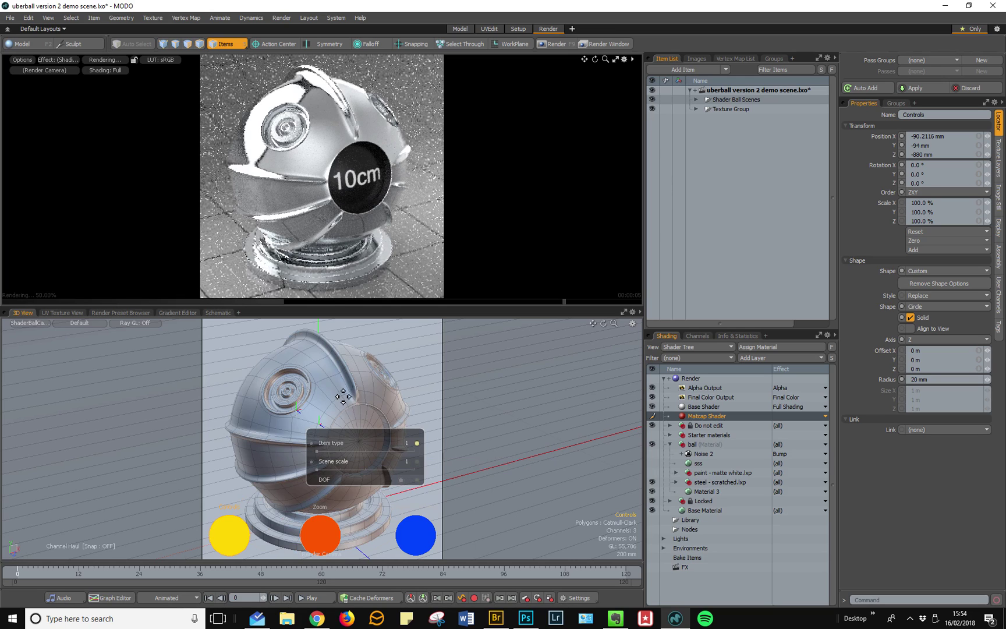
{"action": "left_click", "coordinate": [326, 461]}
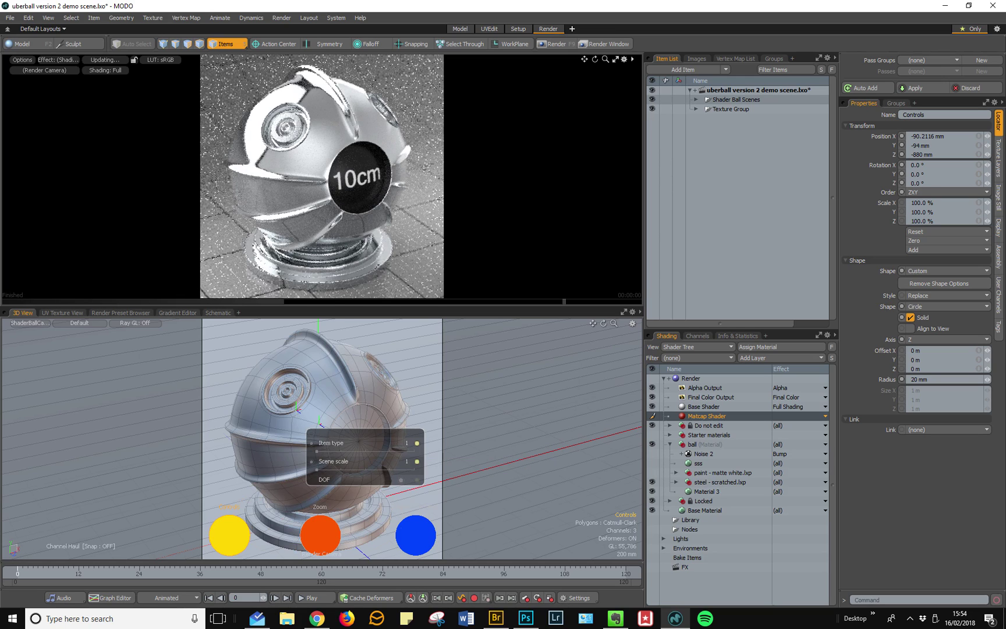
{"action": "left_click_drag", "start_coordinate": [326, 465], "coordinate": [366, 465]}
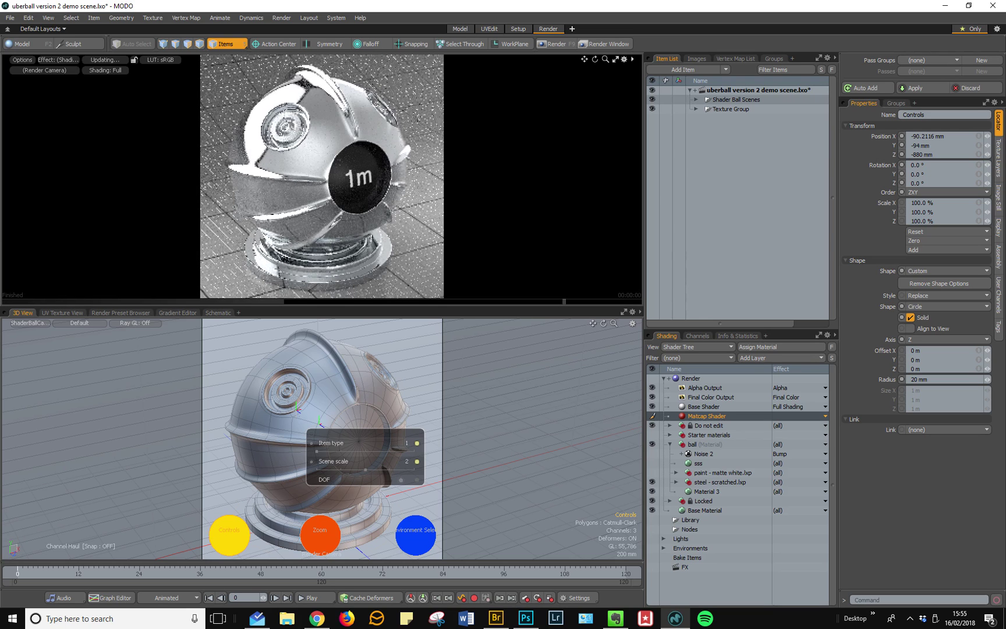
{"action": "left_click_drag", "start_coordinate": [542, 460], "coordinate": [576, 466]}
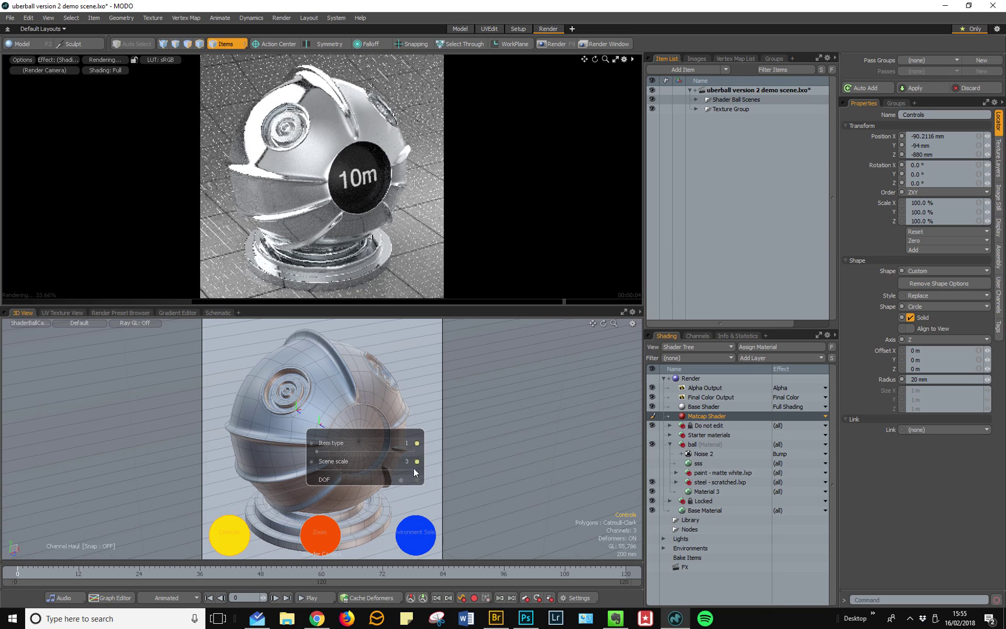
{"action": "left_click_drag", "start_coordinate": [414, 469], "coordinate": [317, 470]}
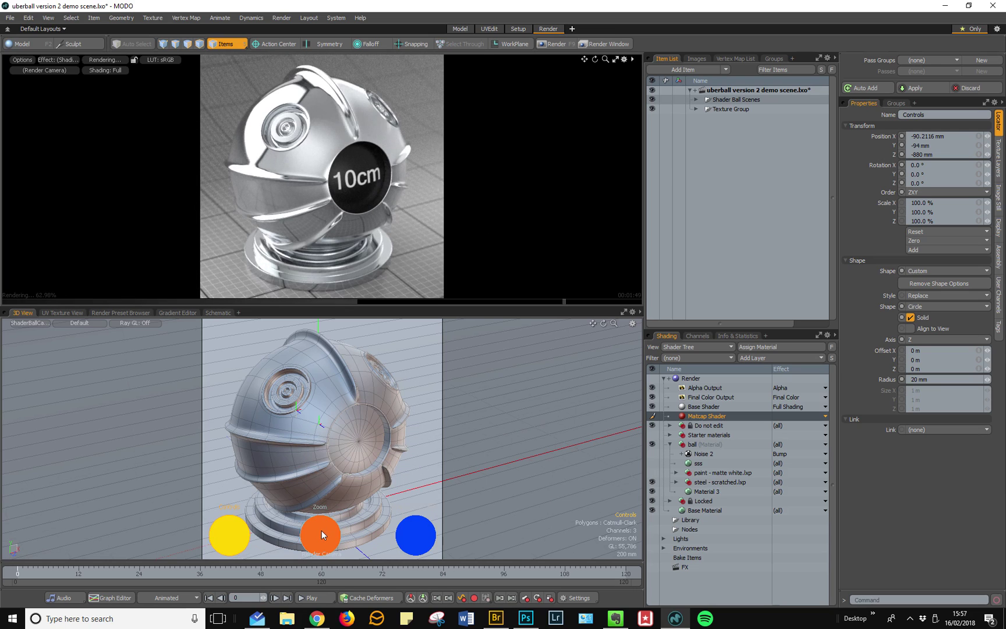
Try zooming the render camera in on the 10cm ball with the Zoom control slider
{"action": "left_click", "coordinate": [321, 531]}
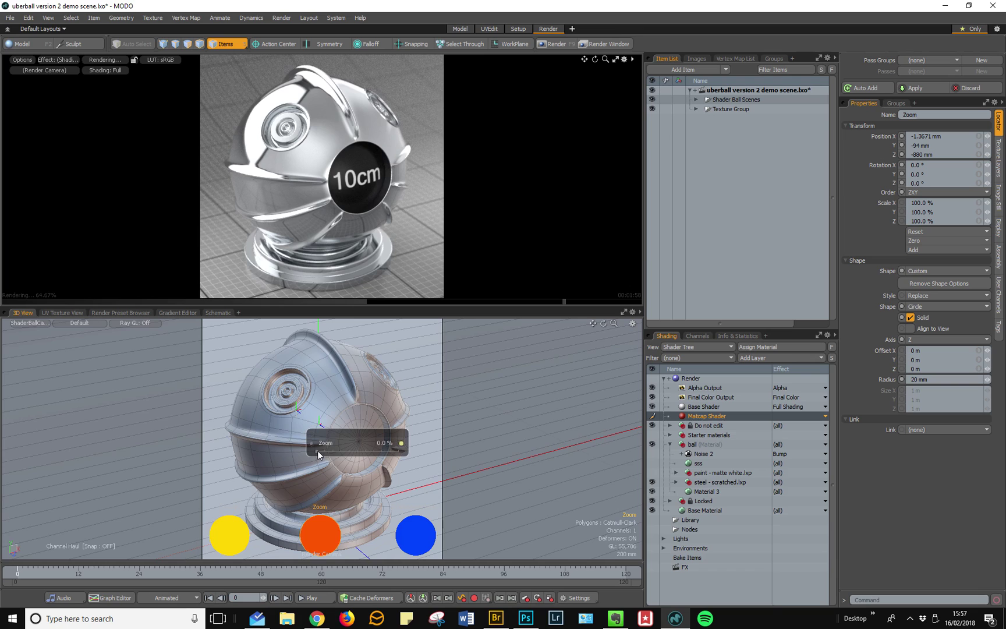
{"action": "mouse_move", "coordinate": [317, 450]}
{"action": "left_mouse_down"}
{"action": "mouse_move", "coordinate": [384, 451]}
{"action": "mouse_move", "coordinate": [325, 451]}
{"action": "left_mouse_up"}
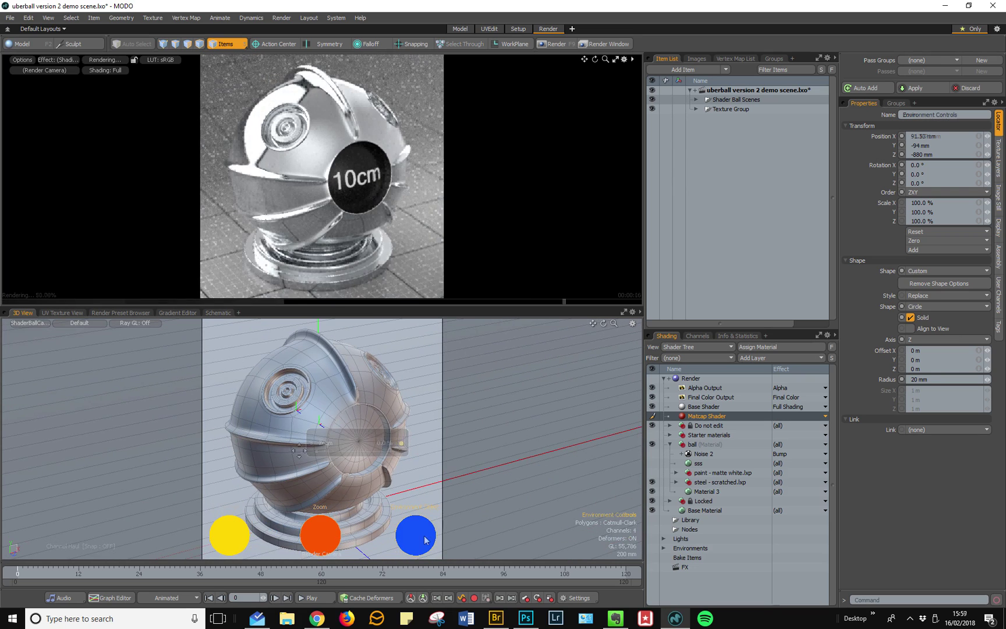
{"action": "left_click", "coordinate": [417, 536]}
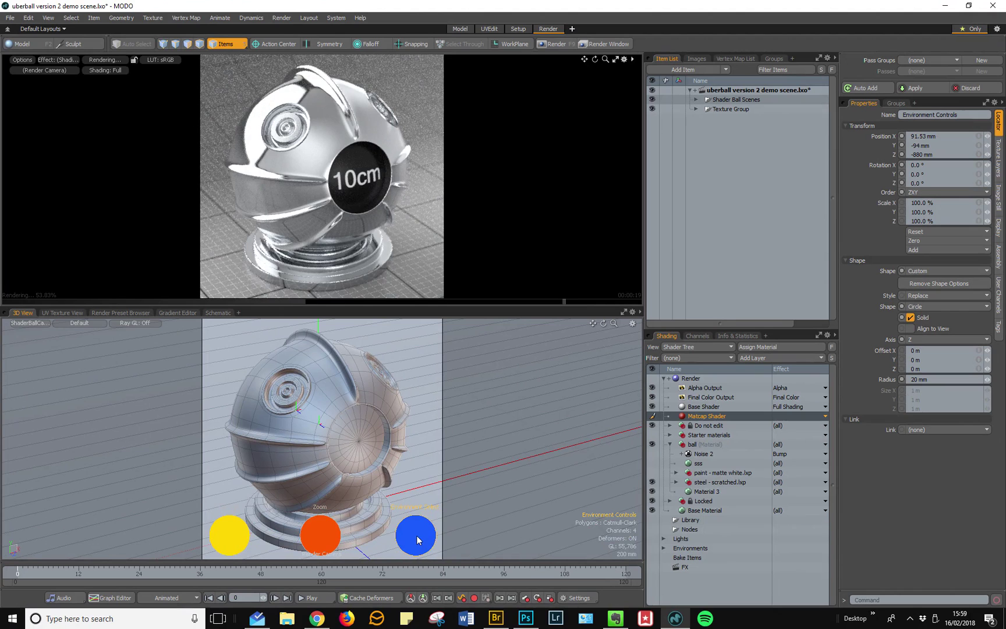
Step the environment selection up through successive environments to 12
{"action": "left_click", "coordinate": [417, 538]}
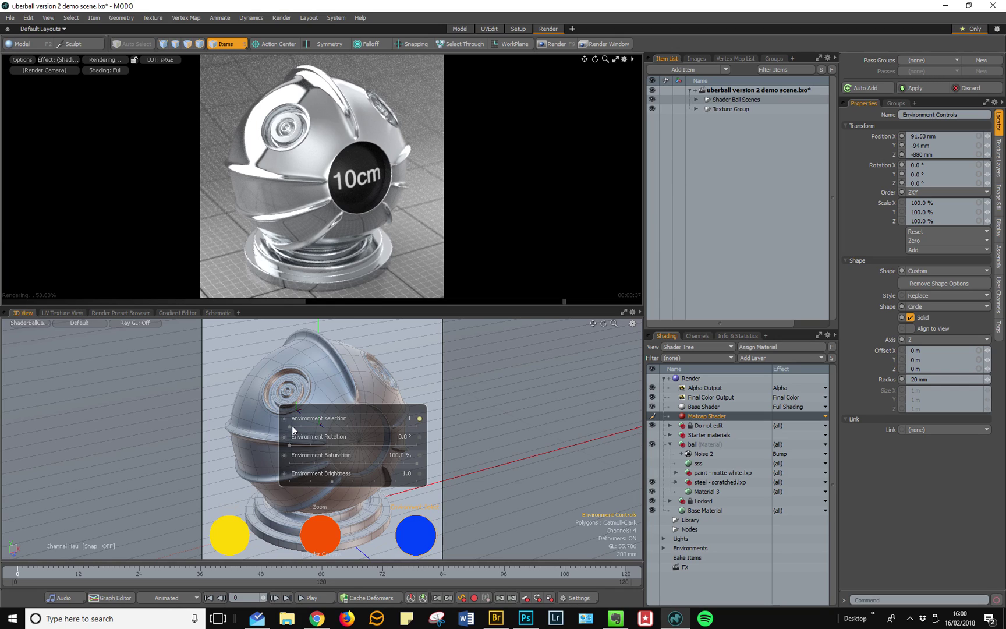
{"action": "left_click_drag", "start_coordinate": [291, 426], "coordinate": [322, 425]}
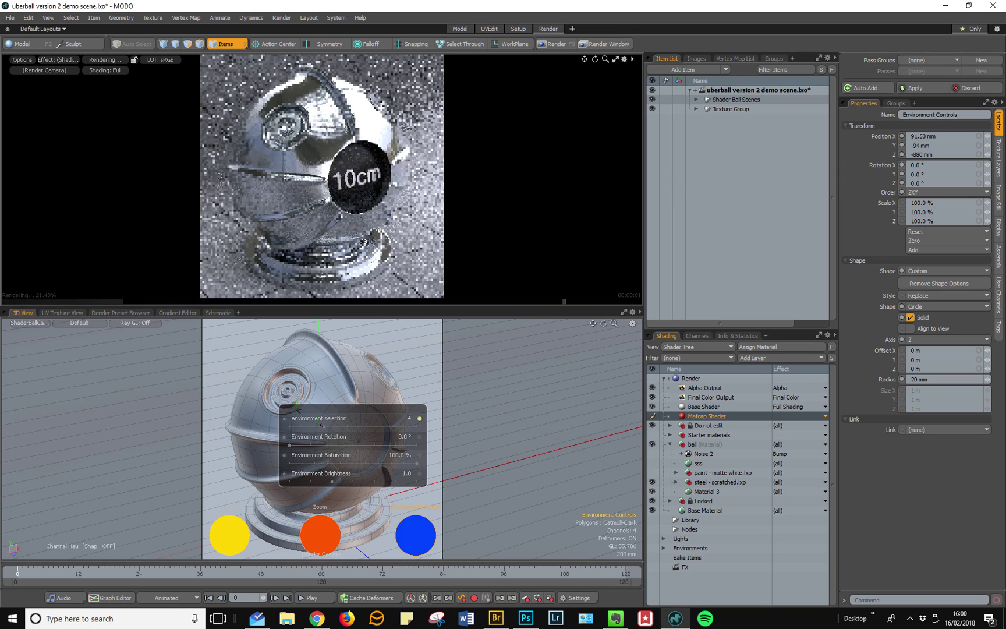
{"action": "left_click_drag", "start_coordinate": [321, 425], "coordinate": [336, 427]}
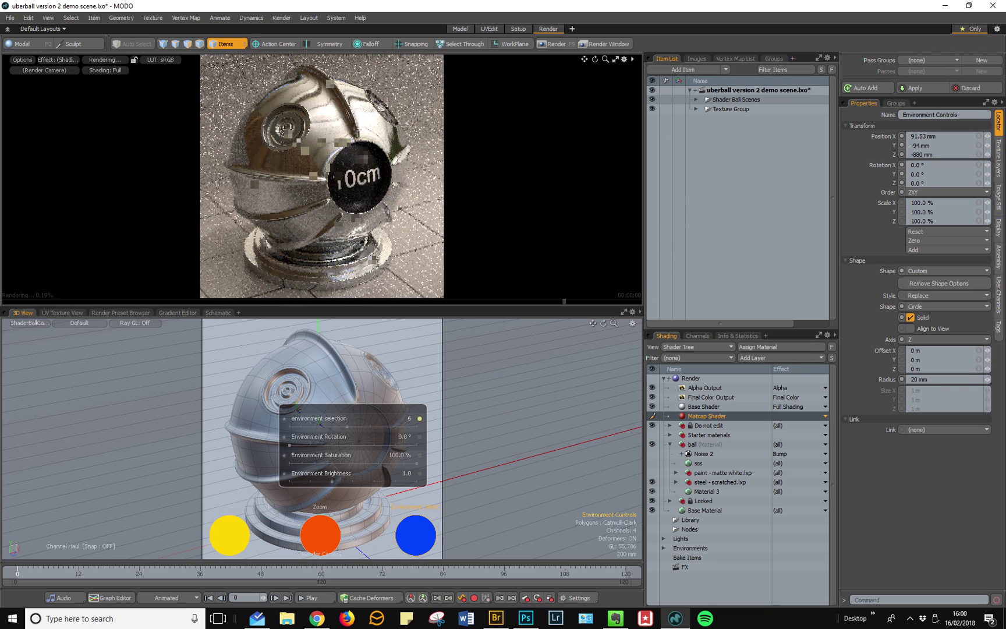
{"action": "left_click_drag", "start_coordinate": [336, 426], "coordinate": [350, 426]}
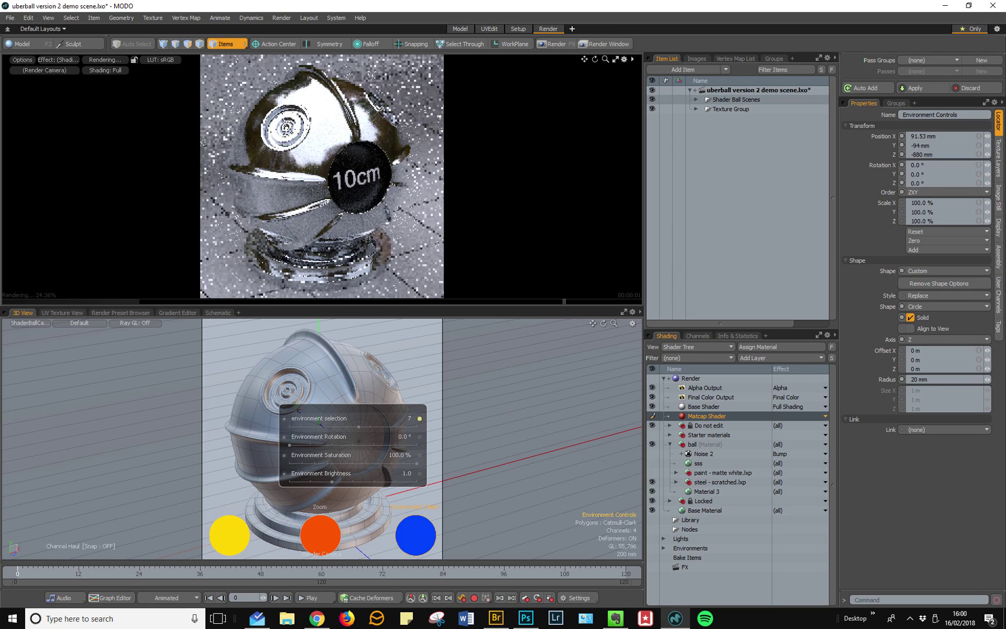
{"action": "left_click_drag", "start_coordinate": [358, 426], "coordinate": [393, 426]}
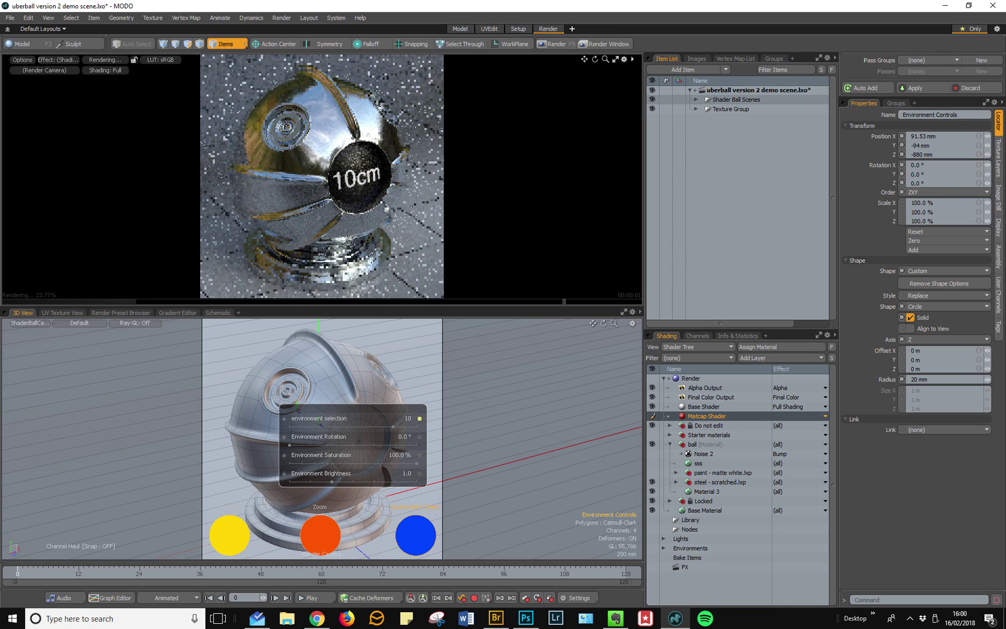
{"action": "left_click_drag", "start_coordinate": [394, 427], "coordinate": [416, 427]}
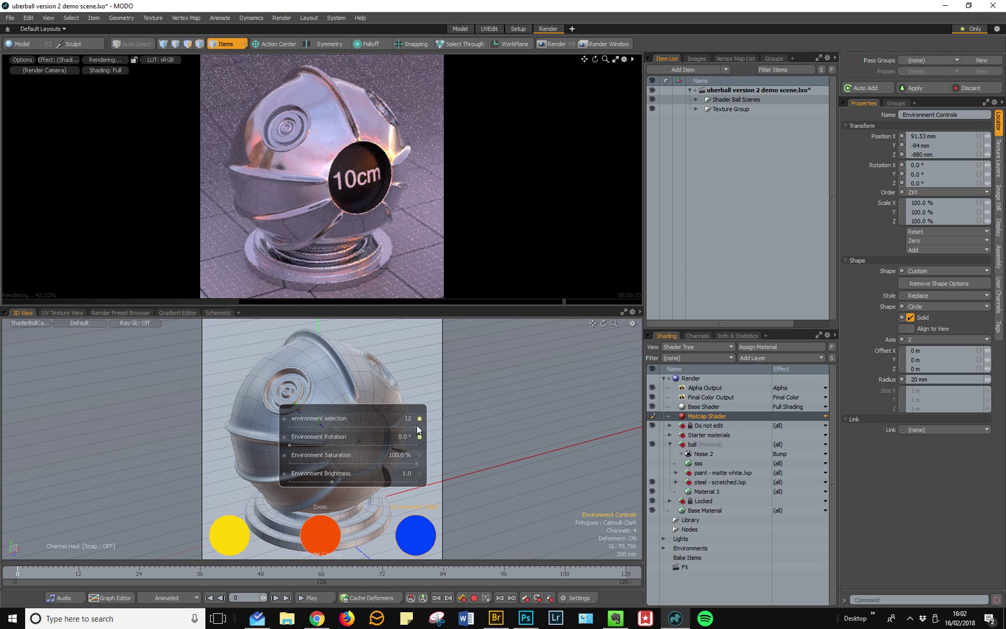
Enter 13 directly as the environment selection number
{"action": "left_click", "coordinate": [406, 420]}
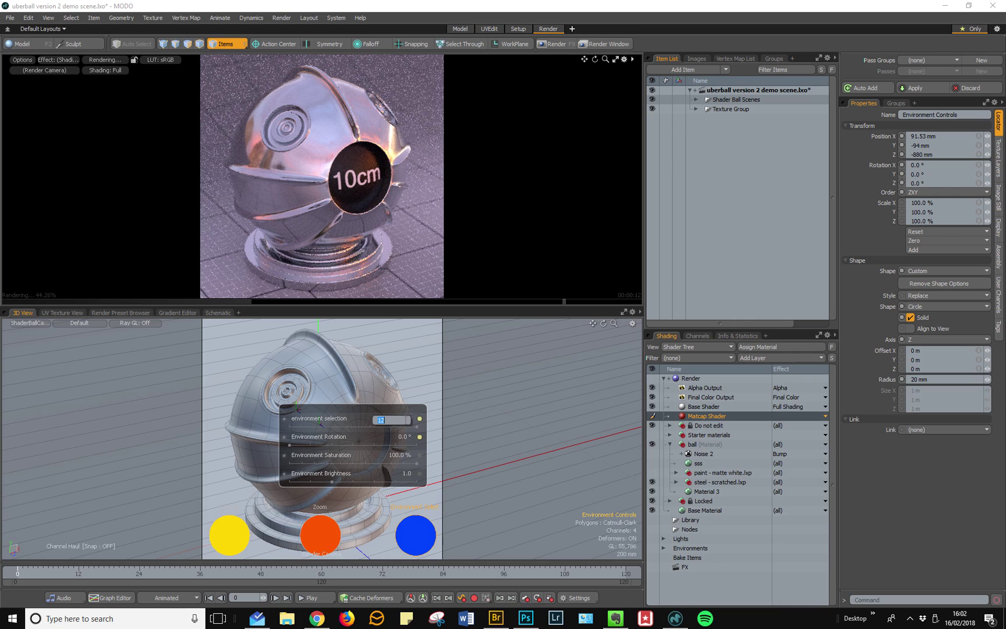
{"action": "type", "text": "13"}
{"action": "key", "text": "Return"}
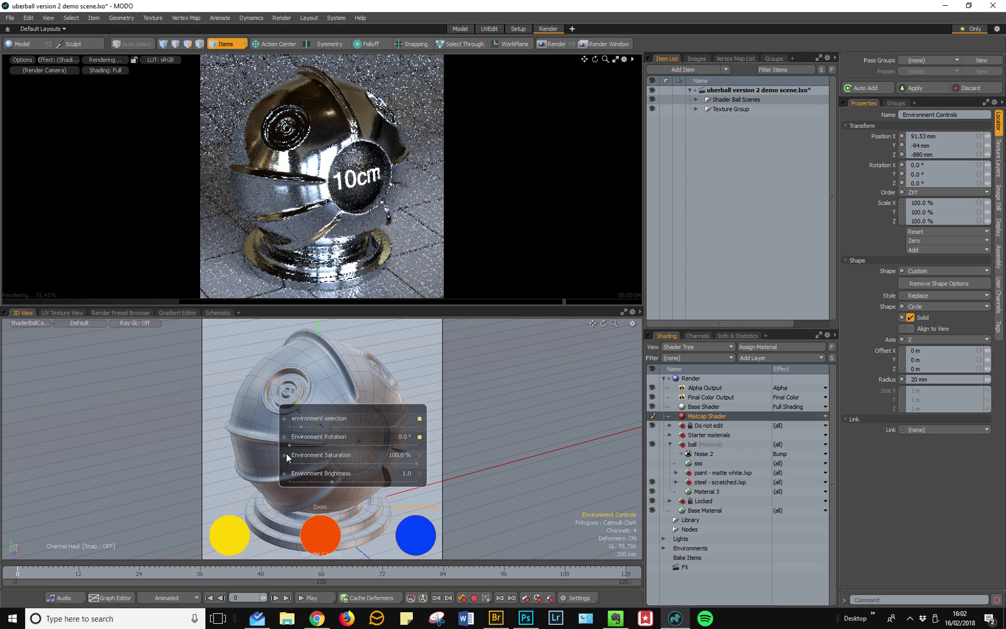
Set environment selection to 2 and rotate the environment to 105°, then back to 100°
{"action": "left_click_drag", "start_coordinate": [290, 444], "coordinate": [309, 445]}
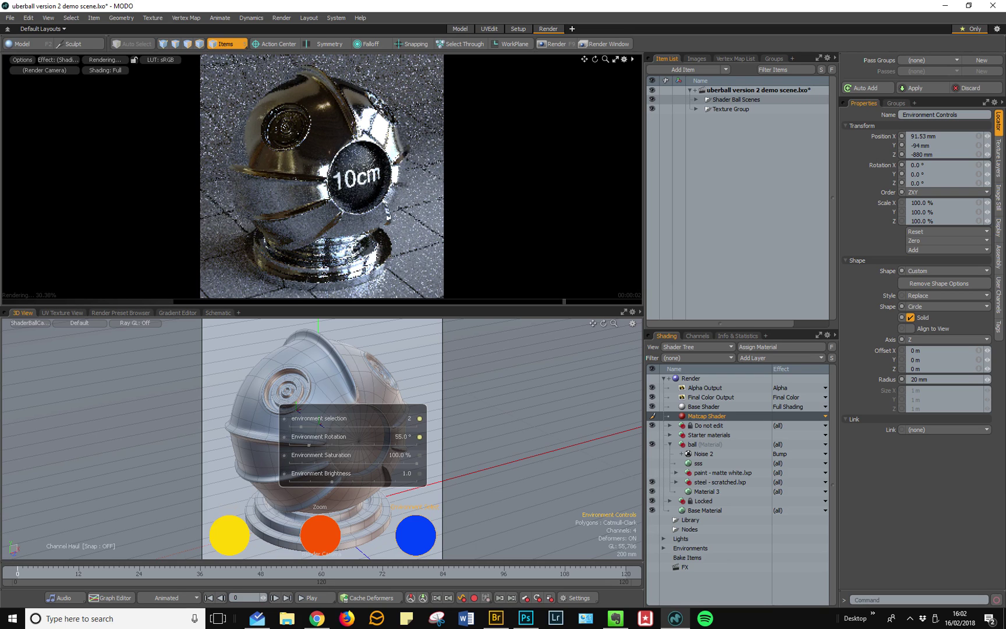
{"action": "left_click_drag", "start_coordinate": [309, 444], "coordinate": [326, 444]}
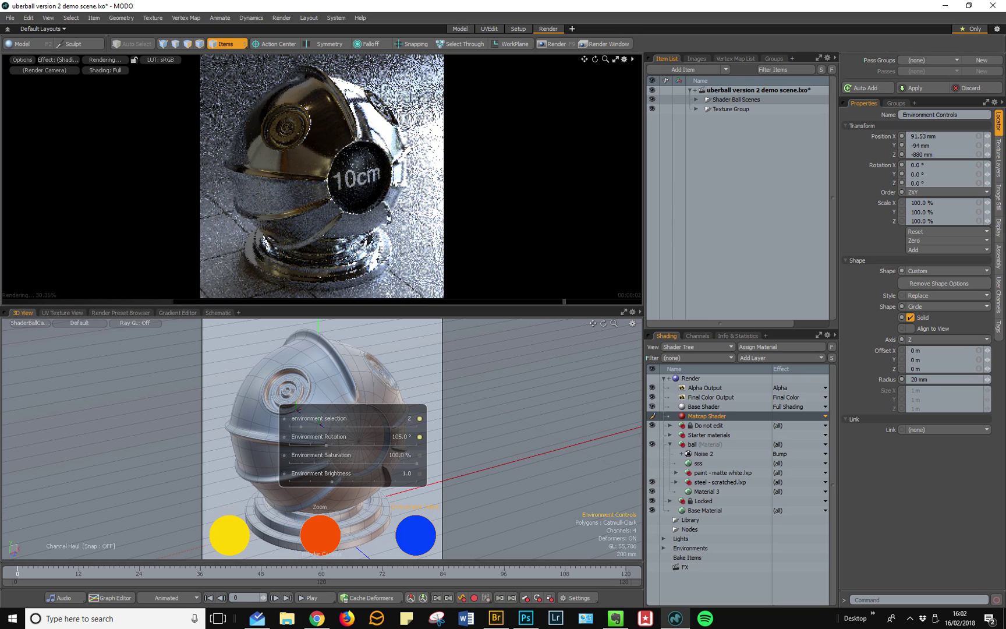
{"action": "left_click_drag", "start_coordinate": [326, 445], "coordinate": [339, 444]}
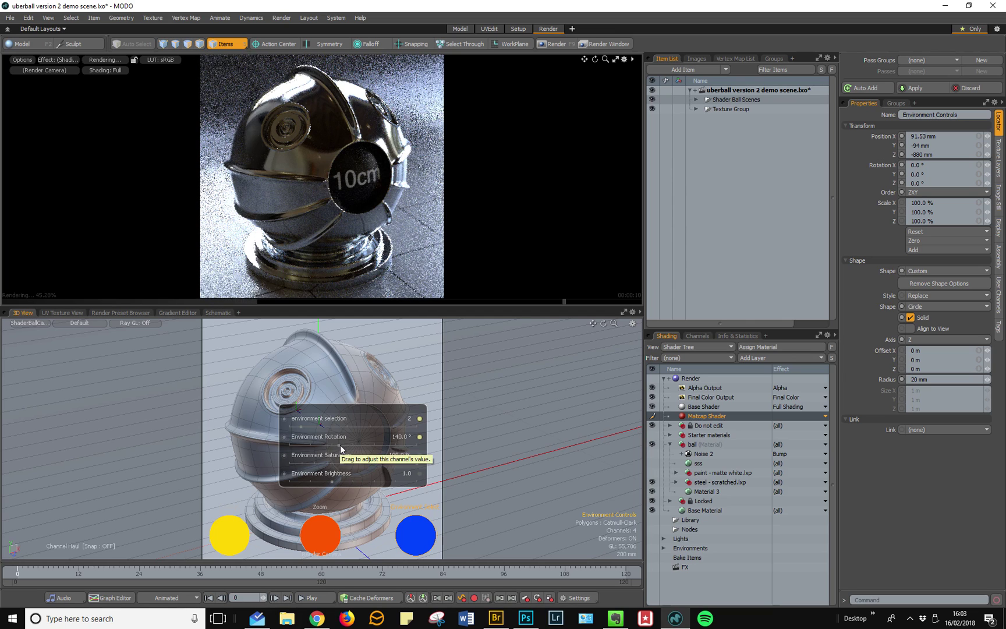
{"action": "left_click_drag", "start_coordinate": [338, 449], "coordinate": [283, 455]}
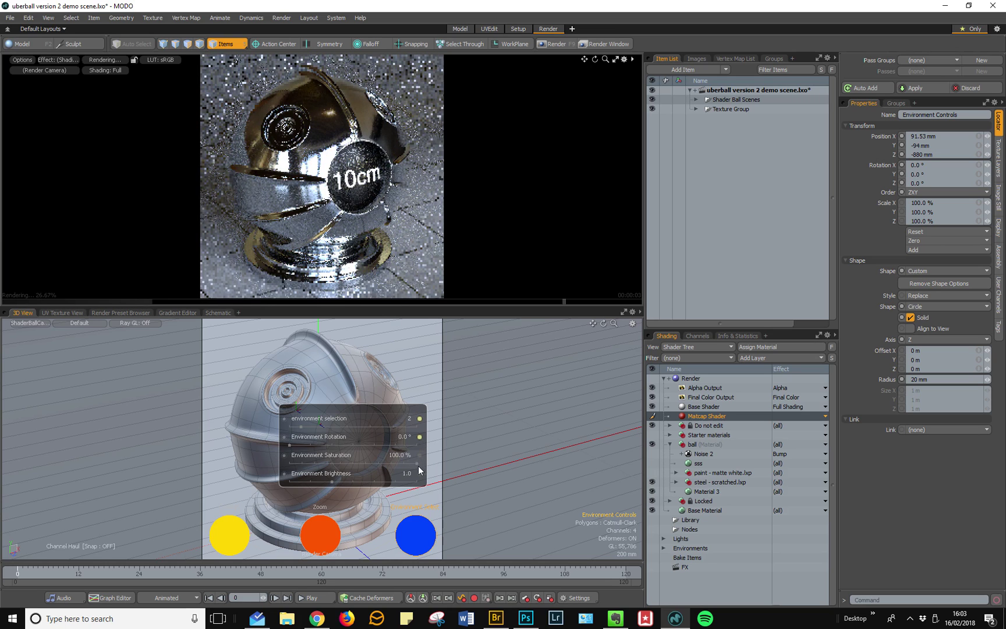
Test environment saturation and brightness, then switch to environment 1 and activate the Passes group
{"action": "left_click_drag", "start_coordinate": [349, 457], "coordinate": [279, 458]}
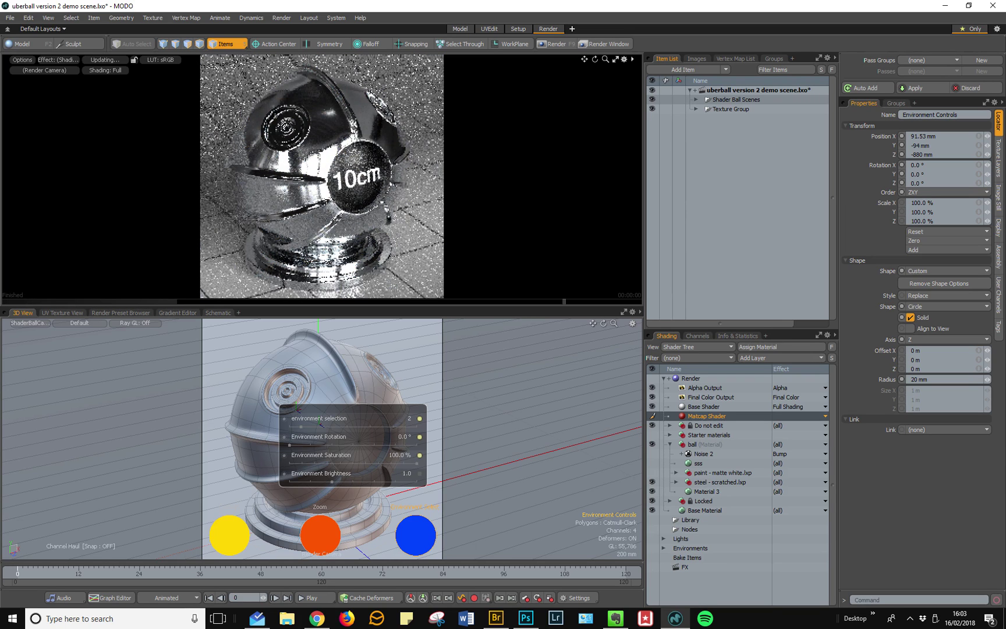
{"action": "key", "text": "ctrl+z"}
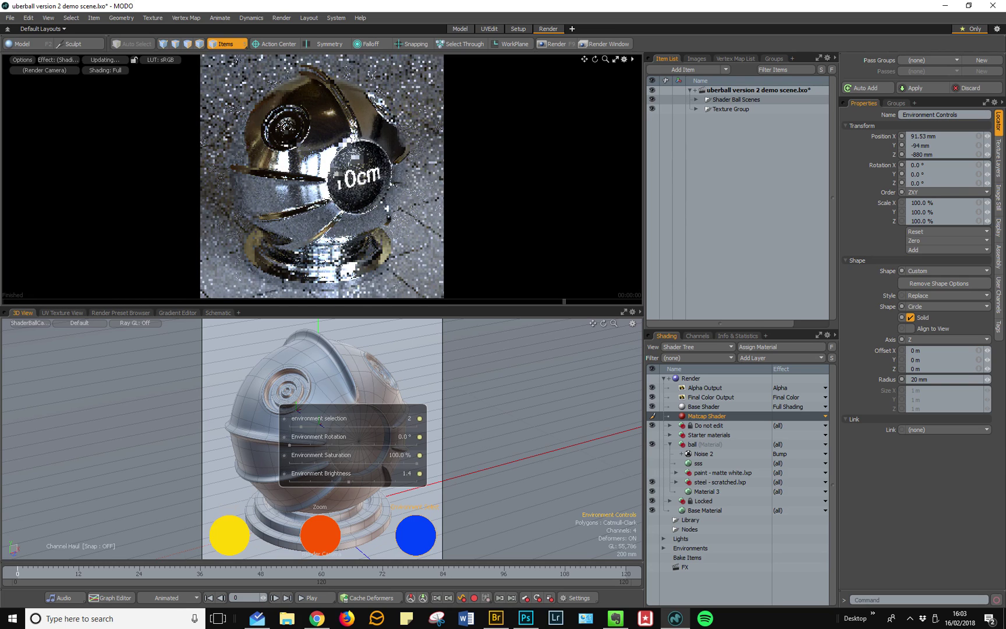
{"action": "left_click_drag", "start_coordinate": [334, 484], "coordinate": [351, 483]}
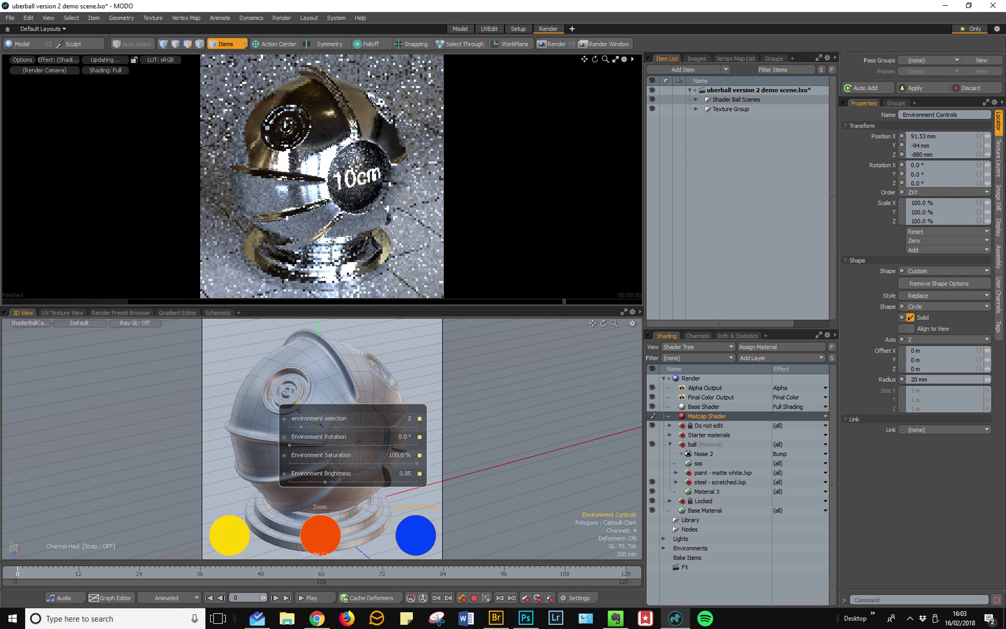
{"action": "left_click_drag", "start_coordinate": [351, 482], "coordinate": [329, 482]}
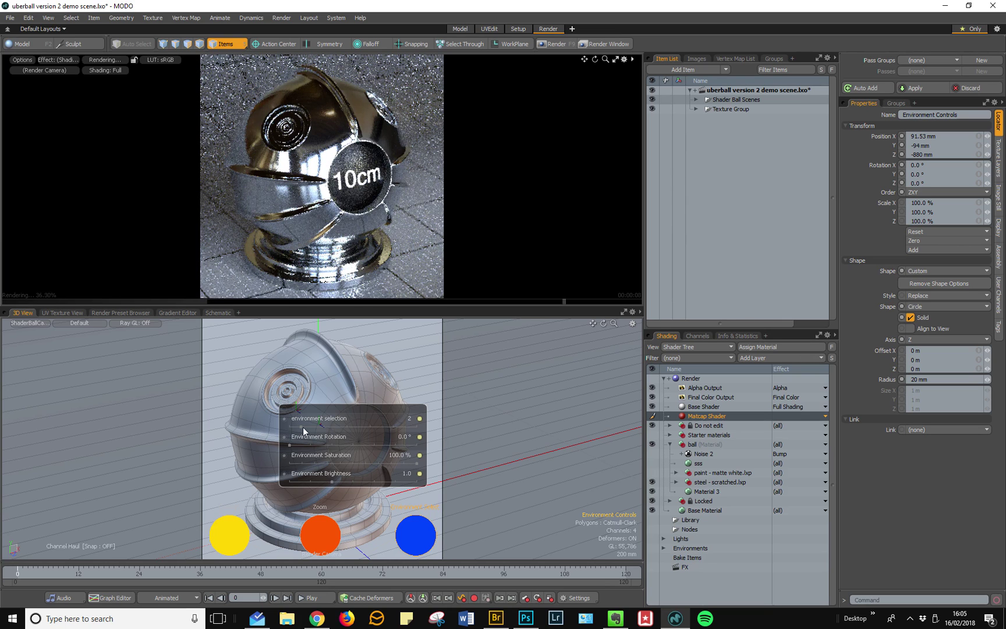
{"action": "left_click_drag", "start_coordinate": [302, 426], "coordinate": [290, 426]}
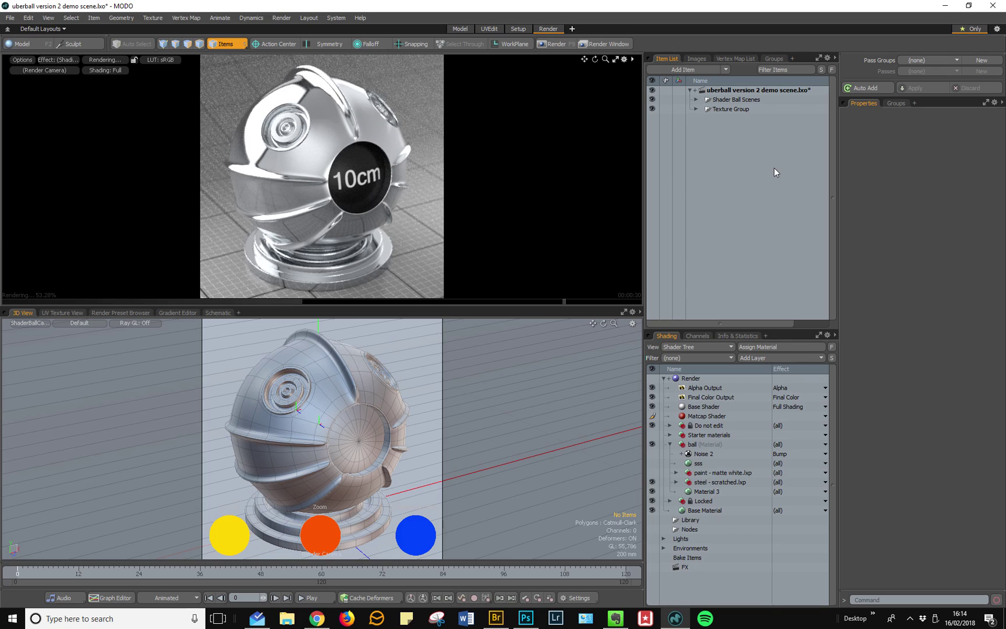
{"action": "left_click", "coordinate": [915, 60]}
Activate the Passes group and make 05 Wall the active render pass
{"action": "left_click", "coordinate": [916, 68]}
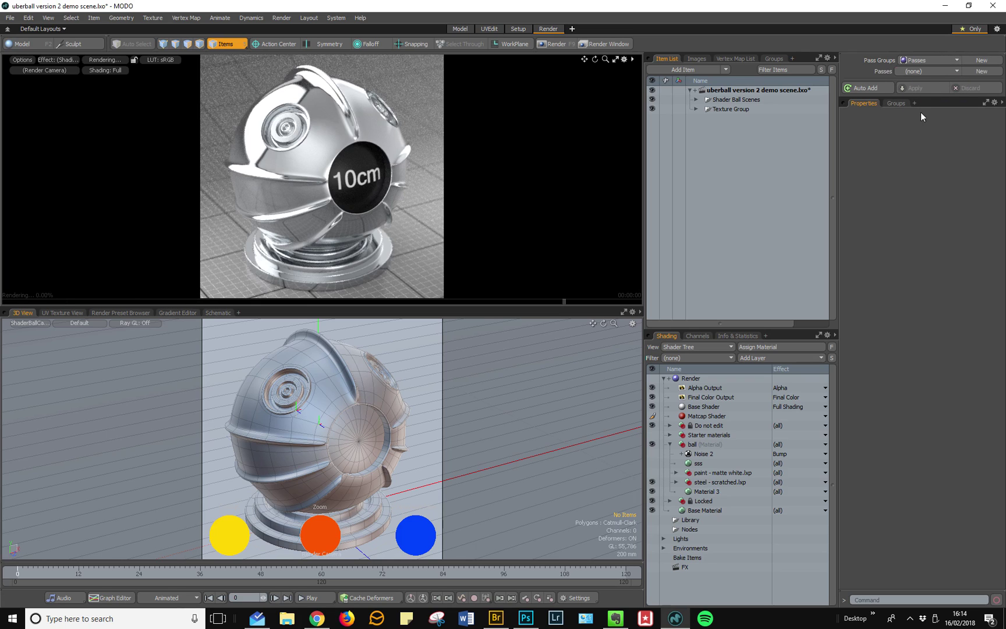
{"action": "left_click", "coordinate": [915, 72]}
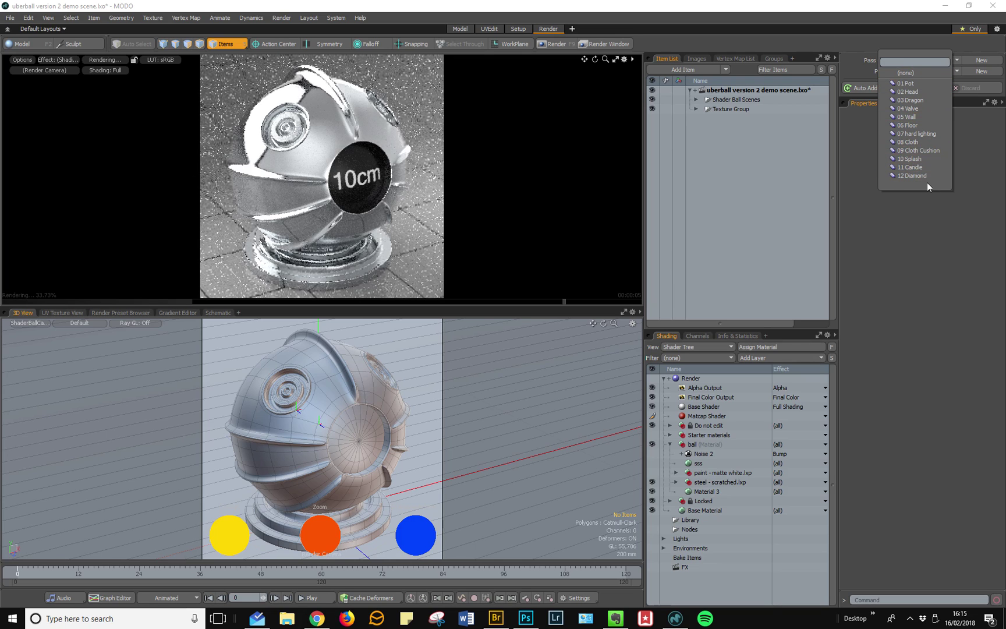
{"action": "left_click", "coordinate": [925, 72]}
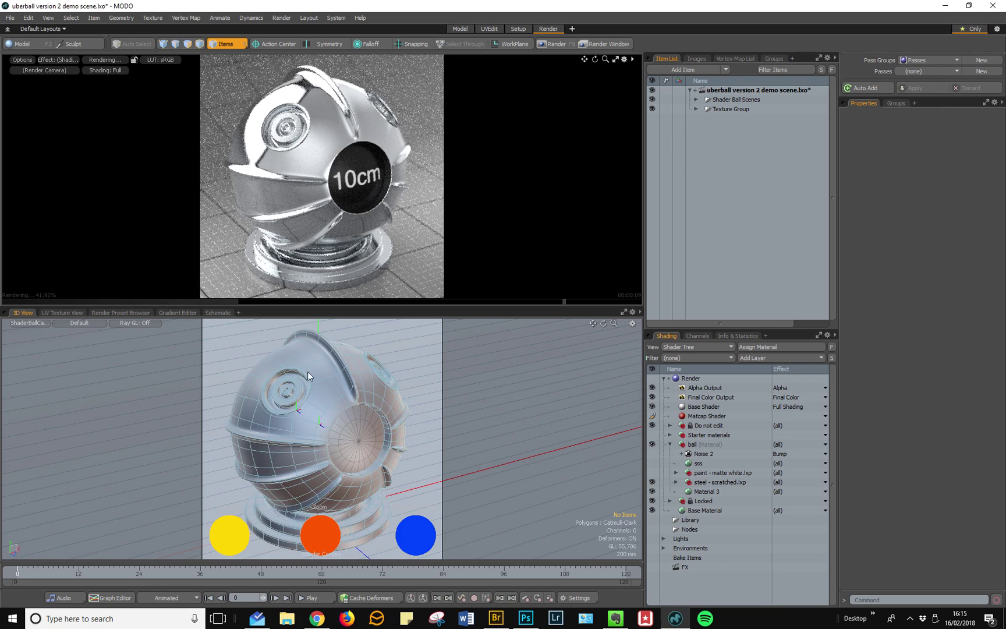
{"action": "left_click", "coordinate": [930, 70]}
{"action": "left_click", "coordinate": [929, 115]}
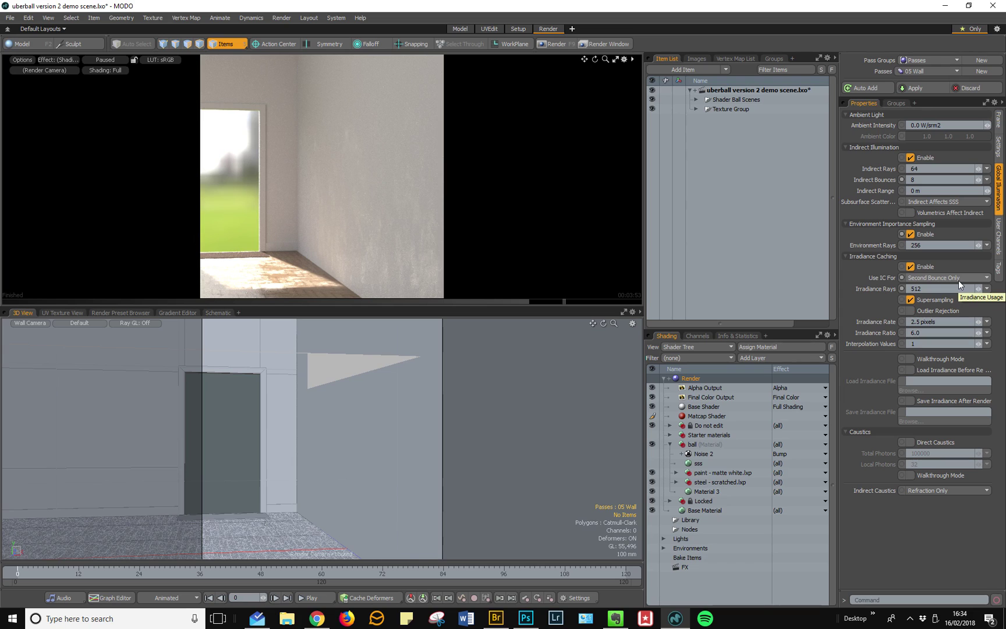
Switch to the 06 Floor pass and resume the paused preview render
{"action": "left_click", "coordinate": [931, 71]}
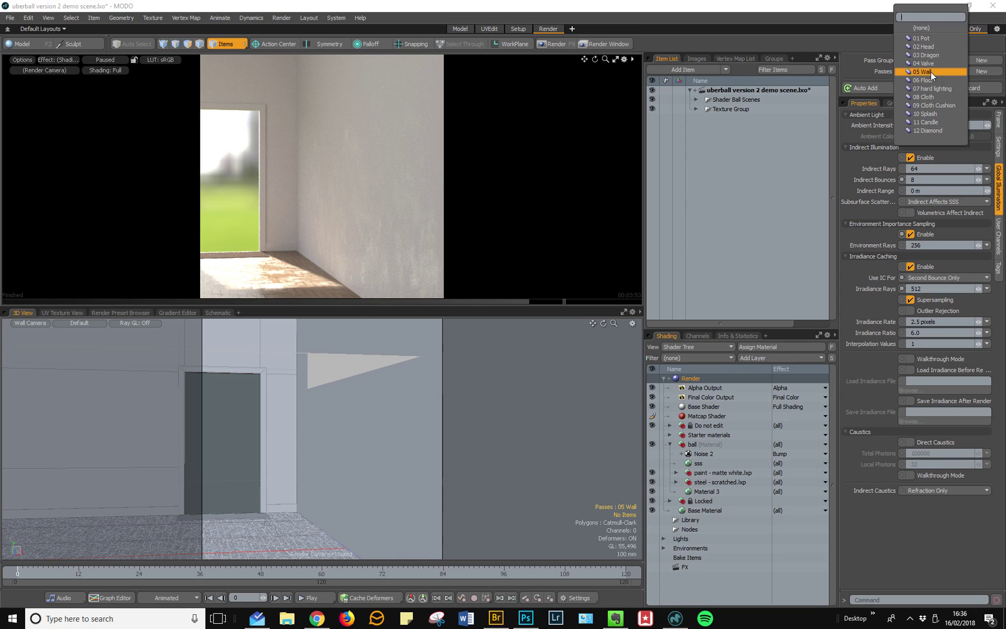
{"action": "left_click", "coordinate": [928, 81]}
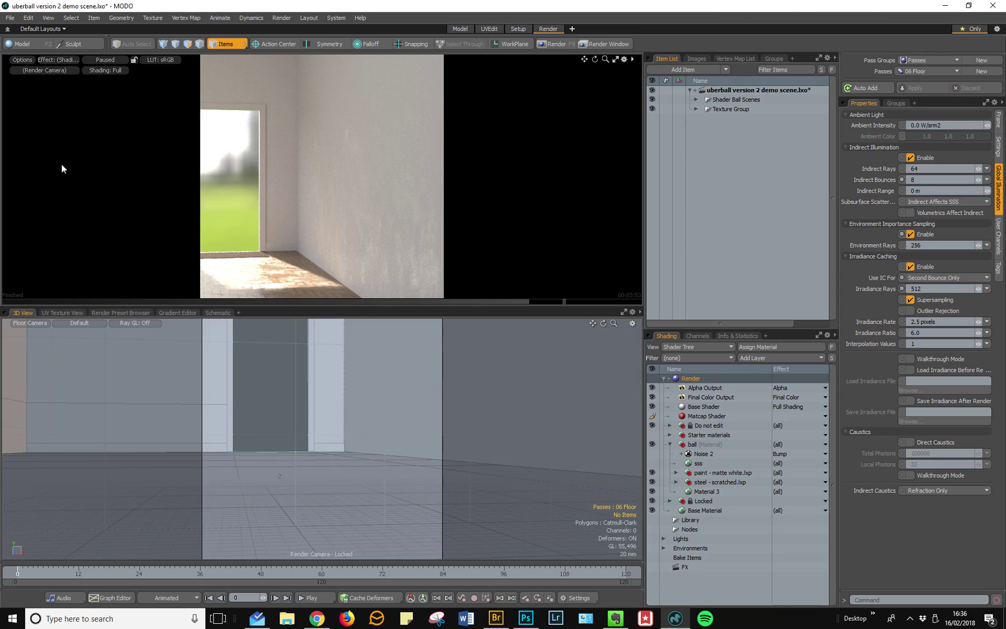
{"action": "left_click", "coordinate": [102, 61]}
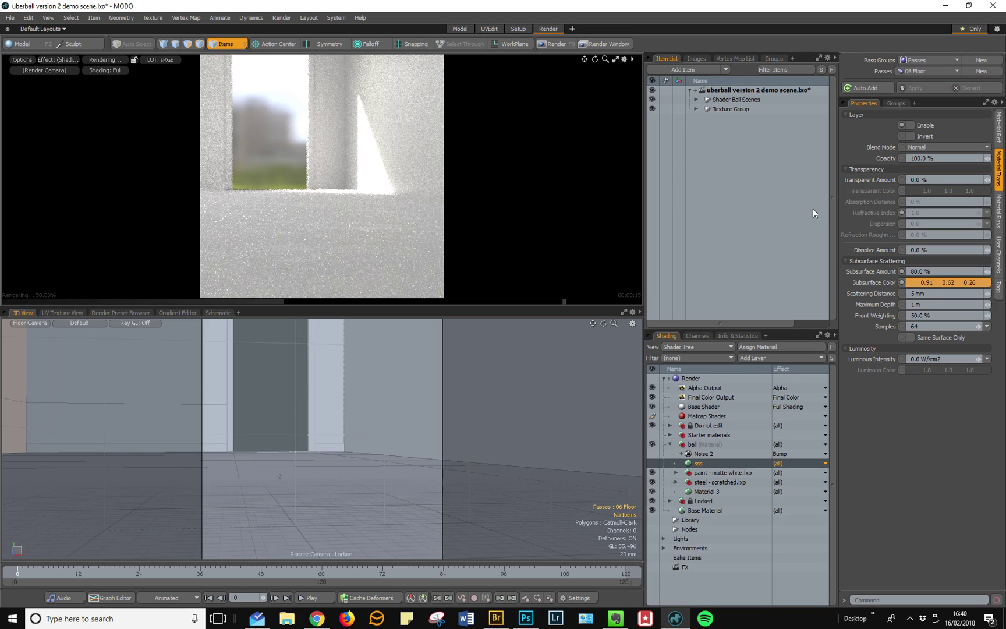
Turn on the sss material layer and switch to the 10 Splash pass
{"action": "left_click", "coordinate": [653, 462]}
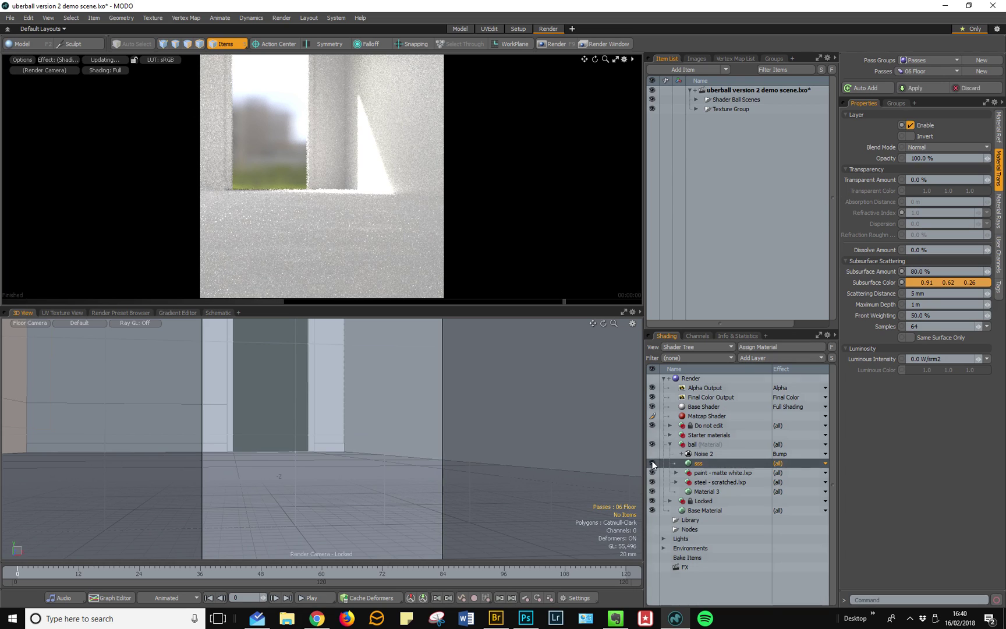
{"action": "left_click", "coordinate": [922, 70]}
{"action": "left_click", "coordinate": [916, 100]}
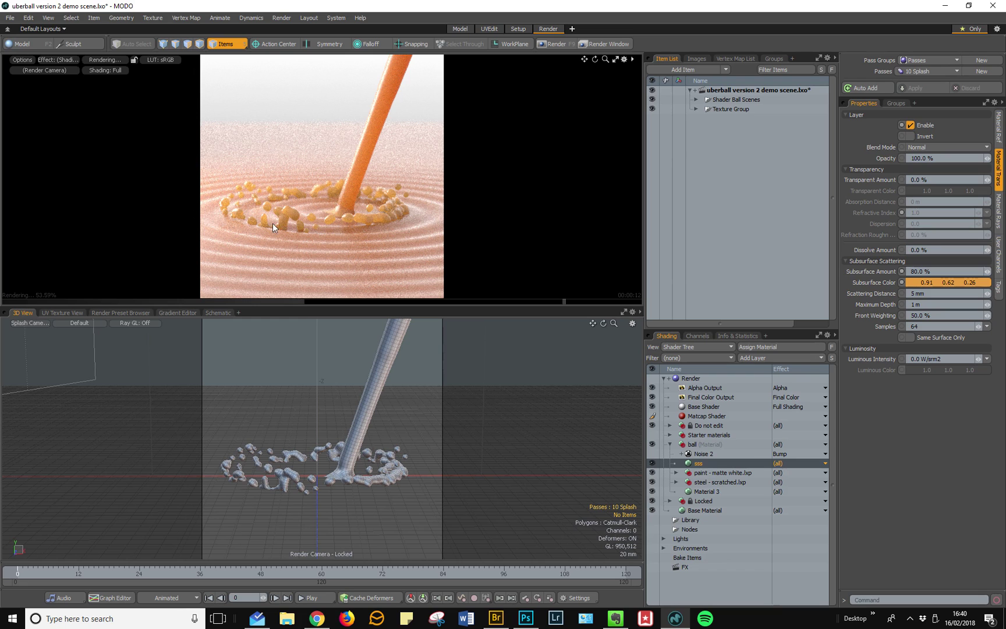
Move on to the 11 Candle render pass
{"action": "left_click", "coordinate": [914, 71]}
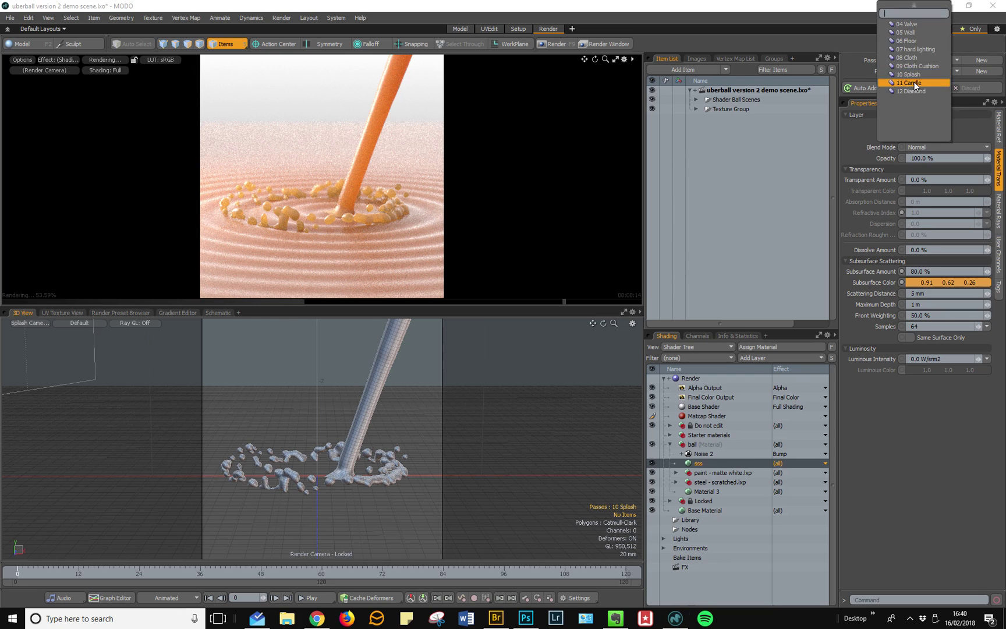
{"action": "left_click", "coordinate": [914, 81]}
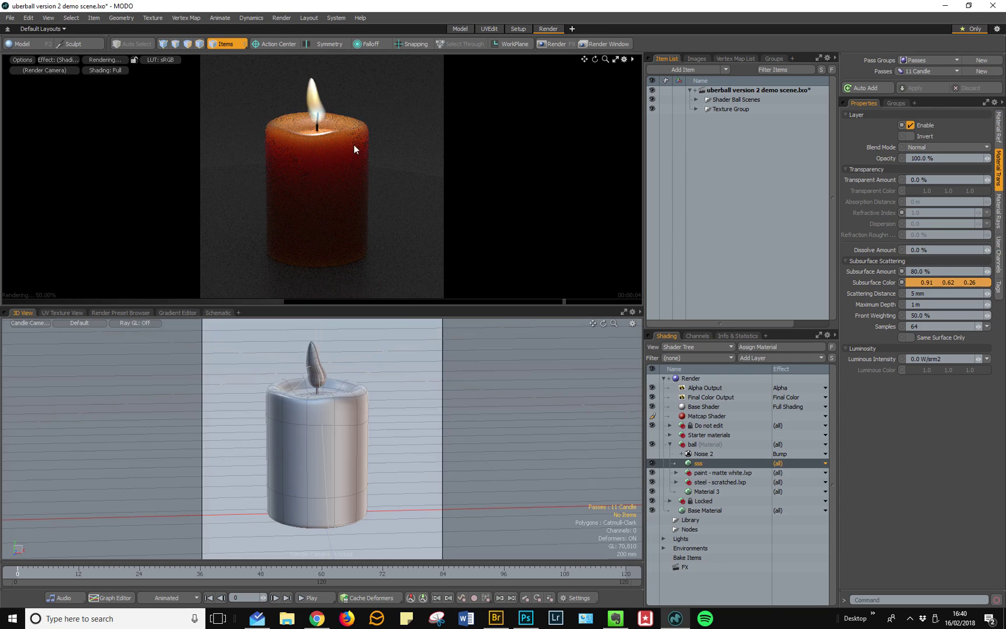
{"action": "left_click", "coordinate": [913, 69]}
Step through the 12 Diamond, 08 Cloth and 09 Cloth Cushion passes, ending on 07 hard lighting
{"action": "left_click", "coordinate": [914, 75]}
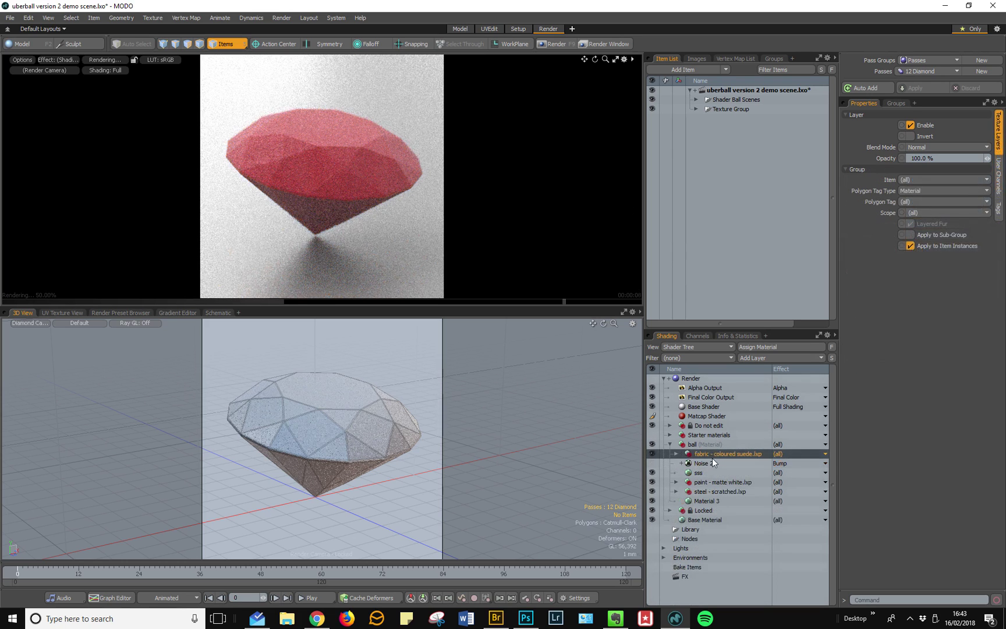
{"action": "left_click", "coordinate": [921, 72]}
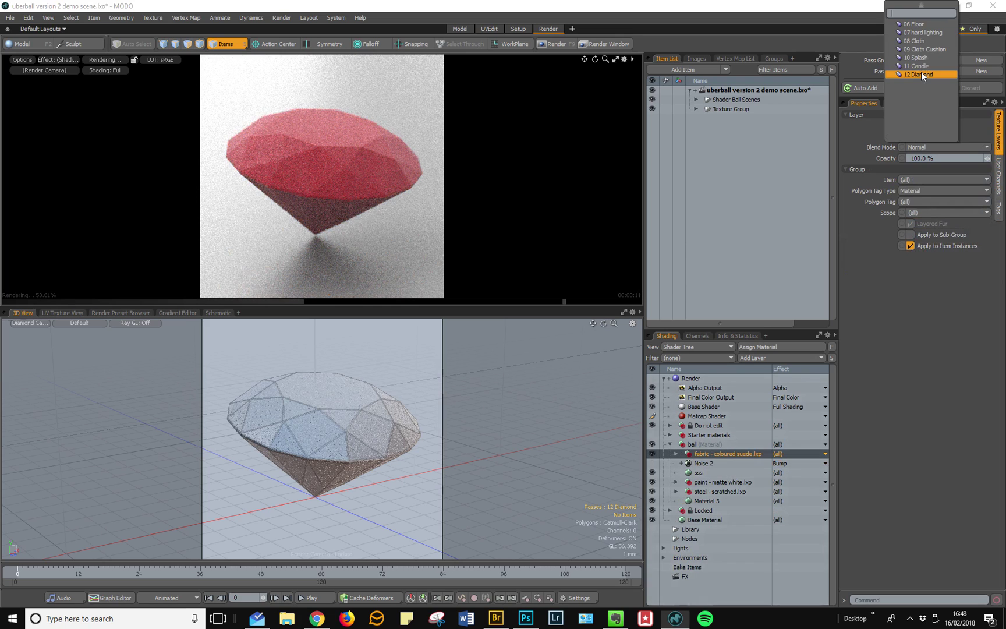
{"action": "left_click", "coordinate": [916, 41]}
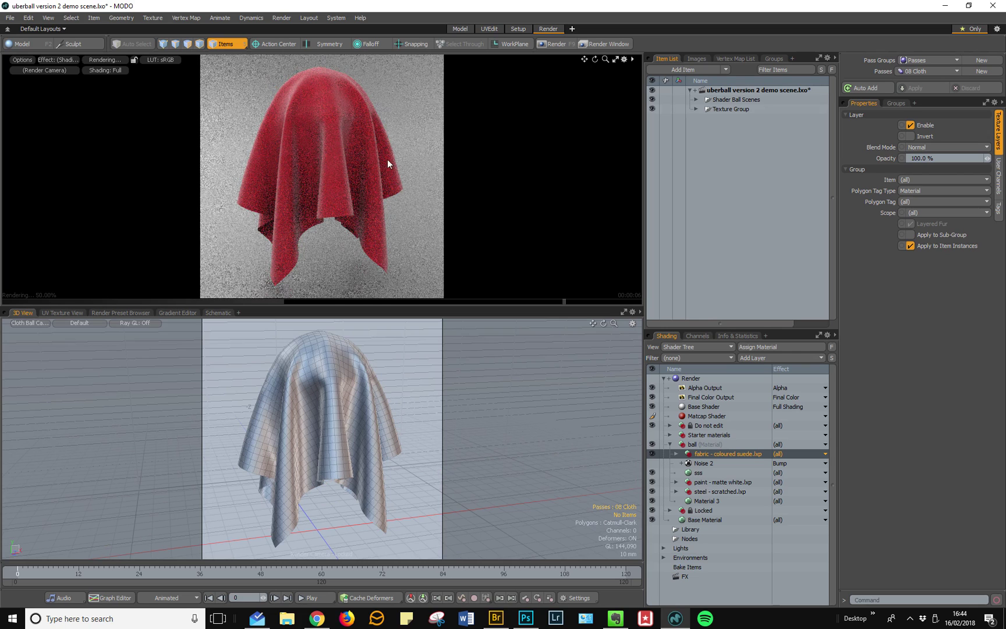
{"action": "left_click", "coordinate": [921, 70]}
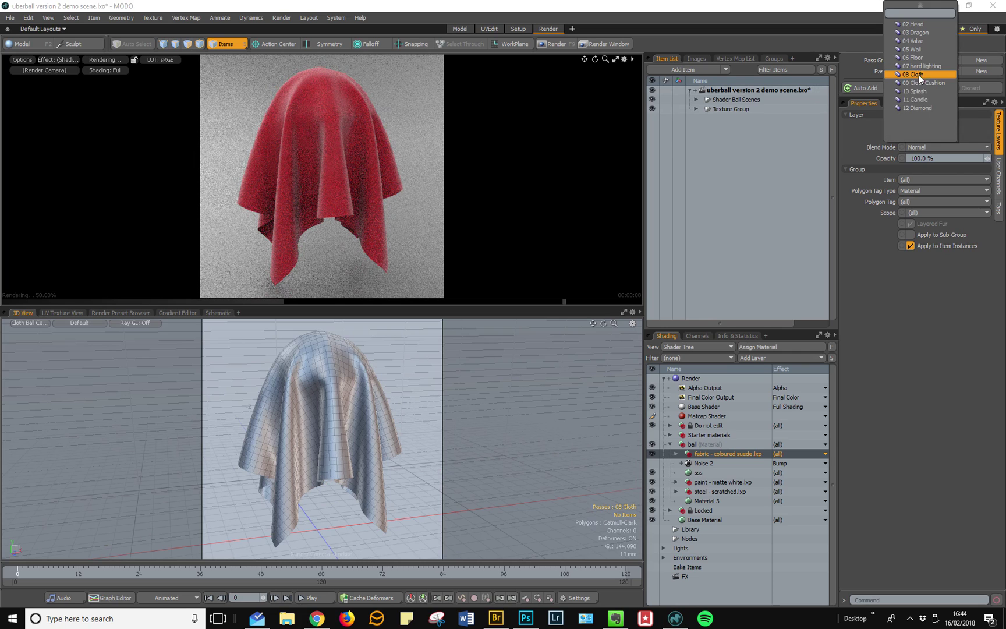
{"action": "left_click", "coordinate": [918, 82]}
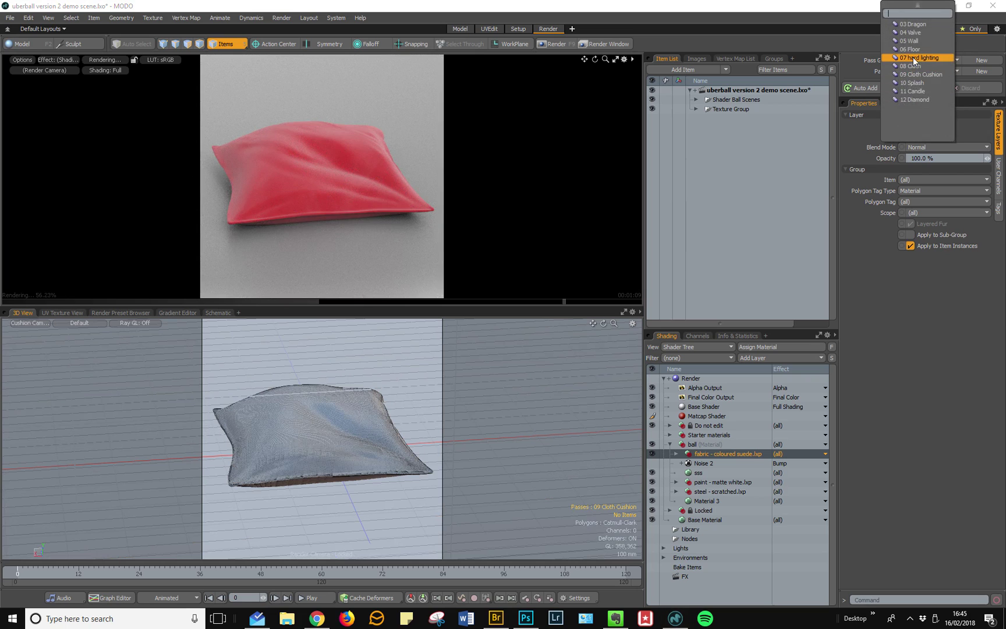
{"action": "left_click", "coordinate": [918, 58]}
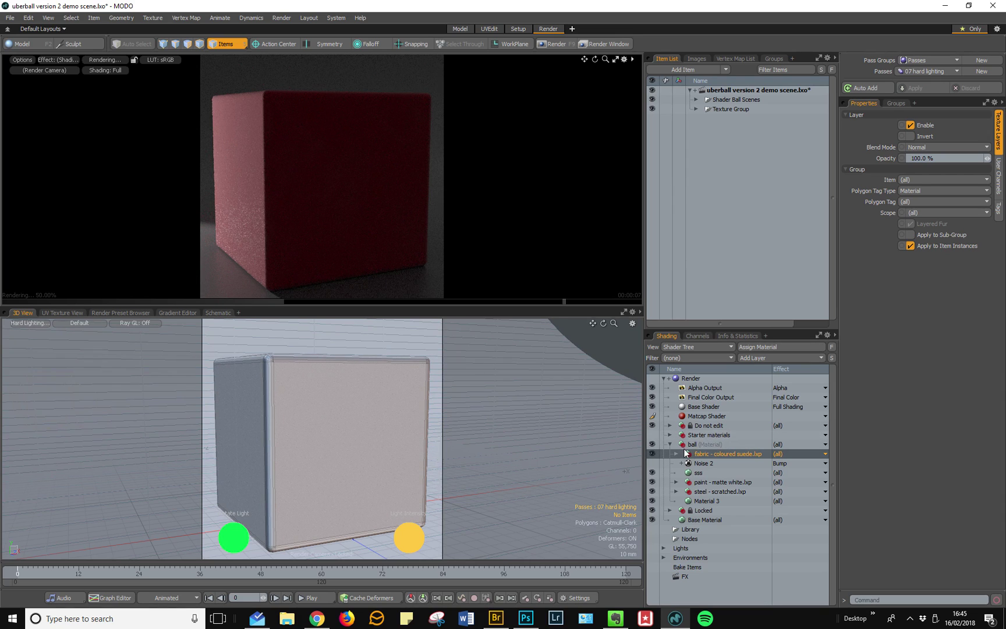
Turn off the suede fabric and matte white paint layers, then swing the hard light with Rotate Light
{"action": "left_click", "coordinate": [652, 454]}
{"action": "left_click", "coordinate": [654, 481]}
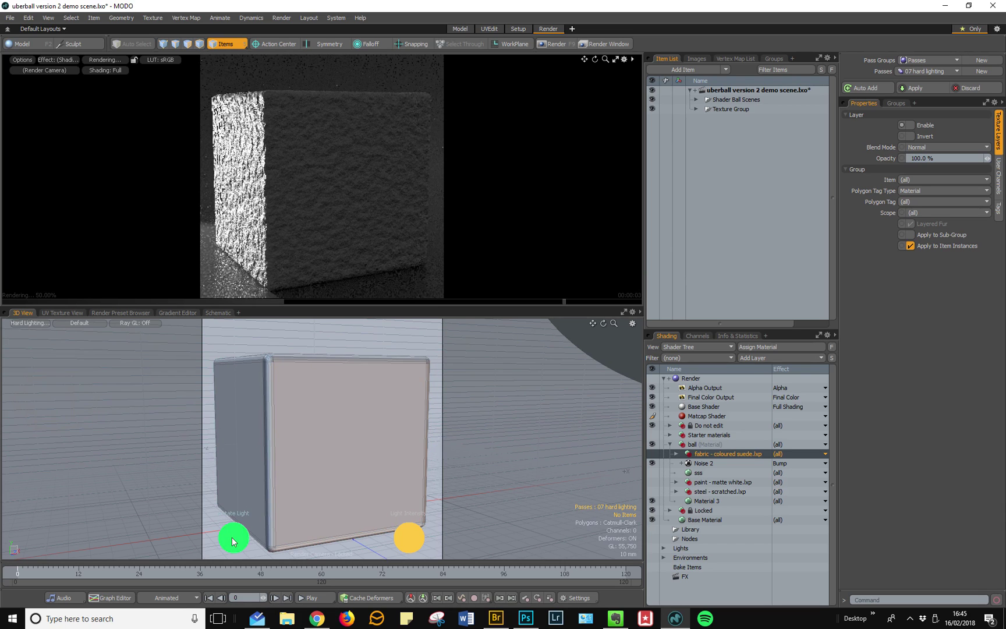
{"action": "left_click", "coordinate": [233, 540]}
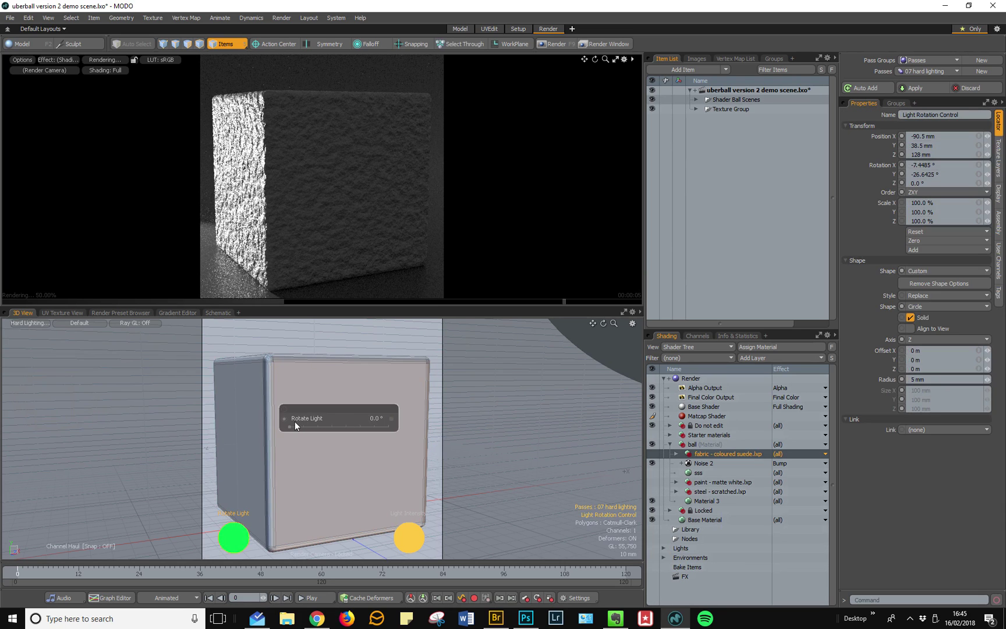
{"action": "mouse_move", "coordinate": [292, 424]}
{"action": "left_mouse_down"}
{"action": "mouse_move", "coordinate": [384, 424]}
{"action": "mouse_move", "coordinate": [289, 424]}
{"action": "left_mouse_up"}
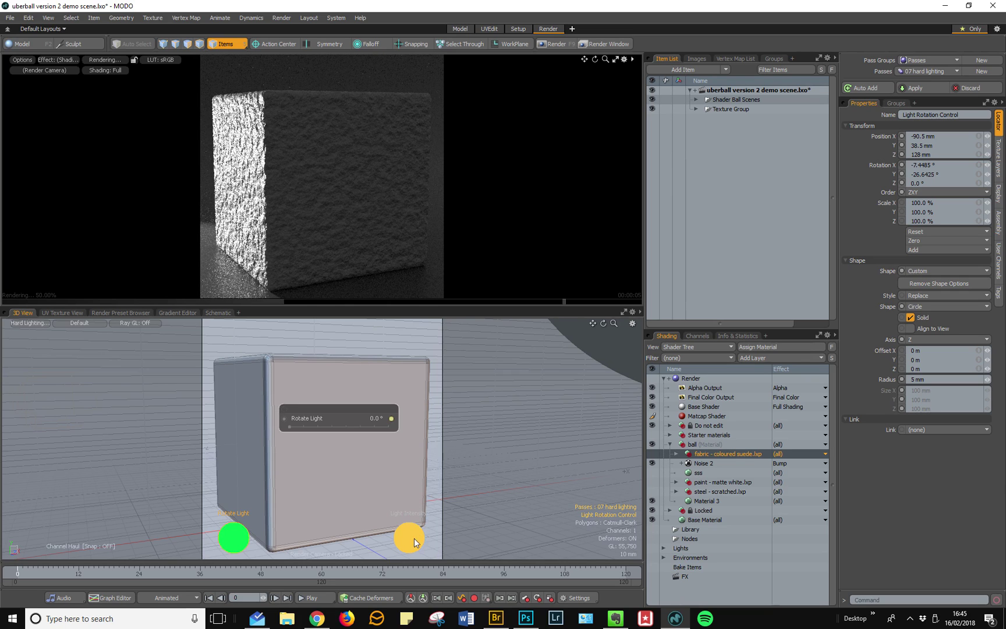
Switch to the 01 Pot pass and bring up its environment controls
{"action": "left_click", "coordinate": [912, 70]}
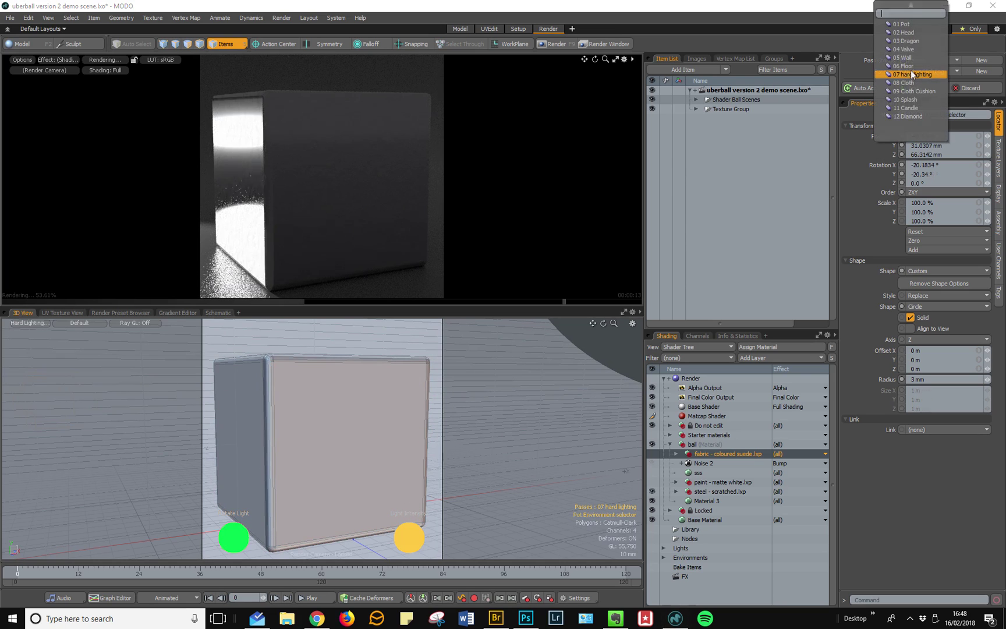
{"action": "left_click", "coordinate": [903, 25]}
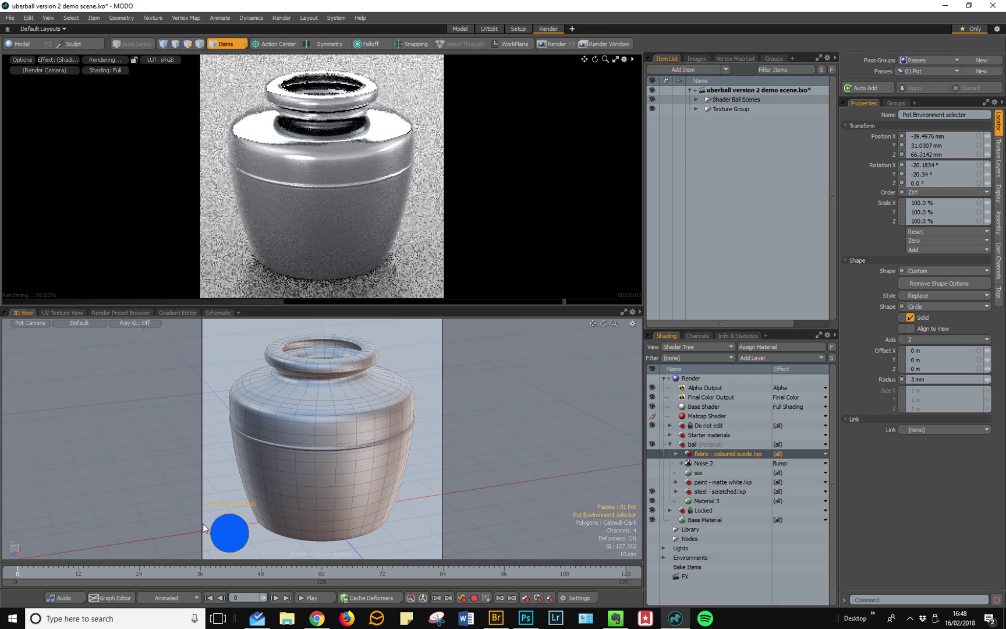
{"action": "left_click", "coordinate": [233, 536]}
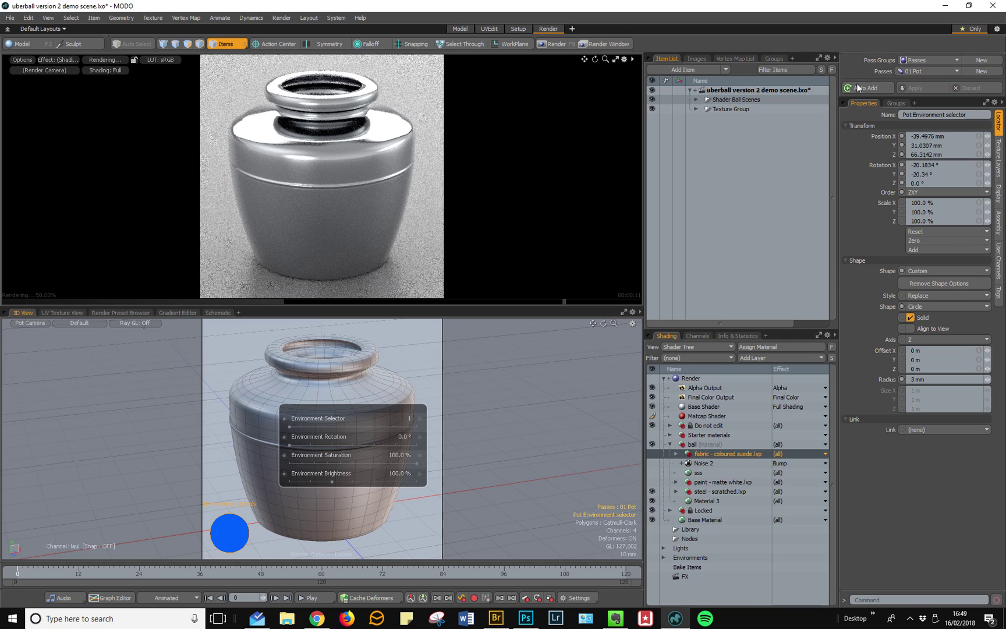
Step through the 02 Head and 03 Dragon passes to the 04 Valve pass
{"action": "left_click", "coordinate": [925, 72]}
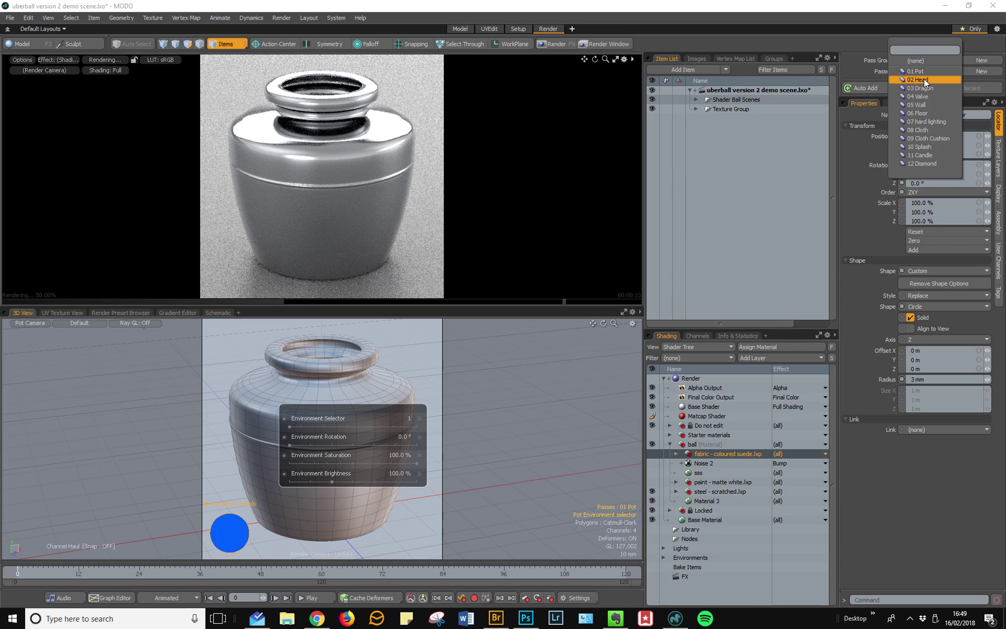
{"action": "left_click", "coordinate": [925, 79]}
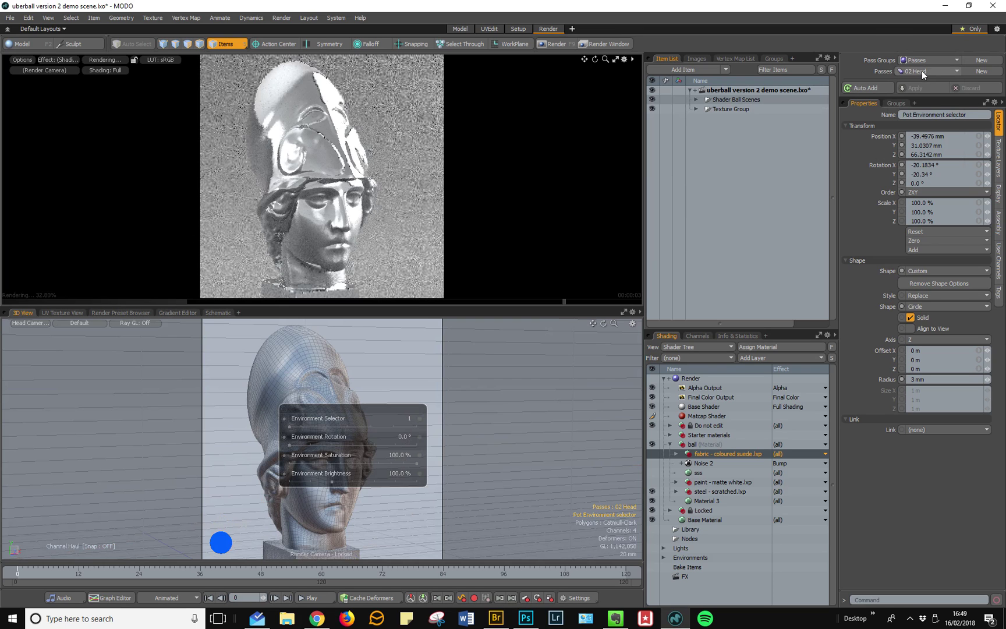
{"action": "left_click", "coordinate": [922, 71]}
{"action": "left_click", "coordinate": [922, 79]}
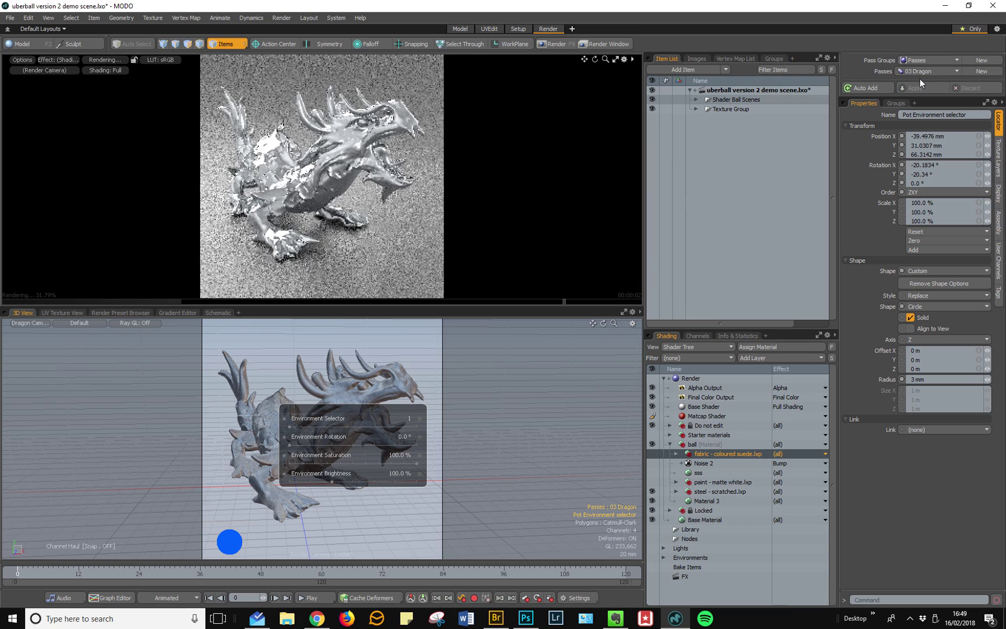
{"action": "left_click", "coordinate": [922, 72]}
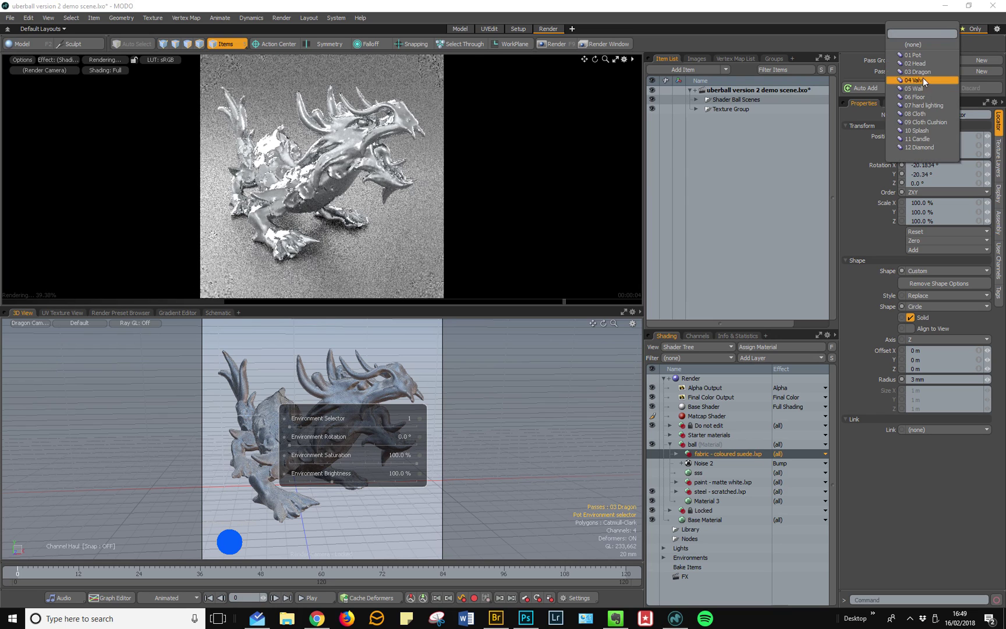
{"action": "left_click", "coordinate": [923, 79]}
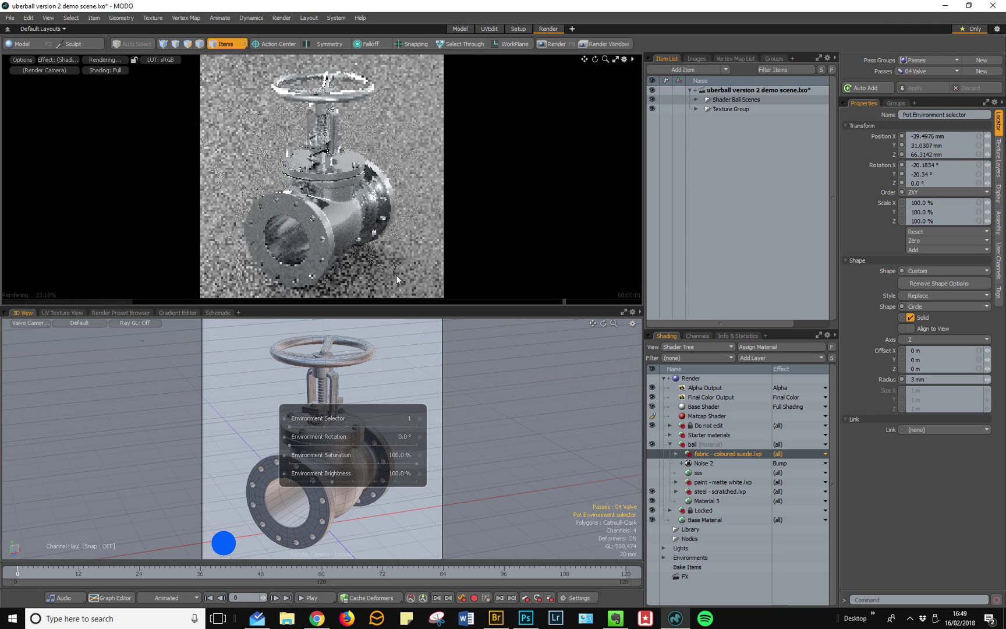